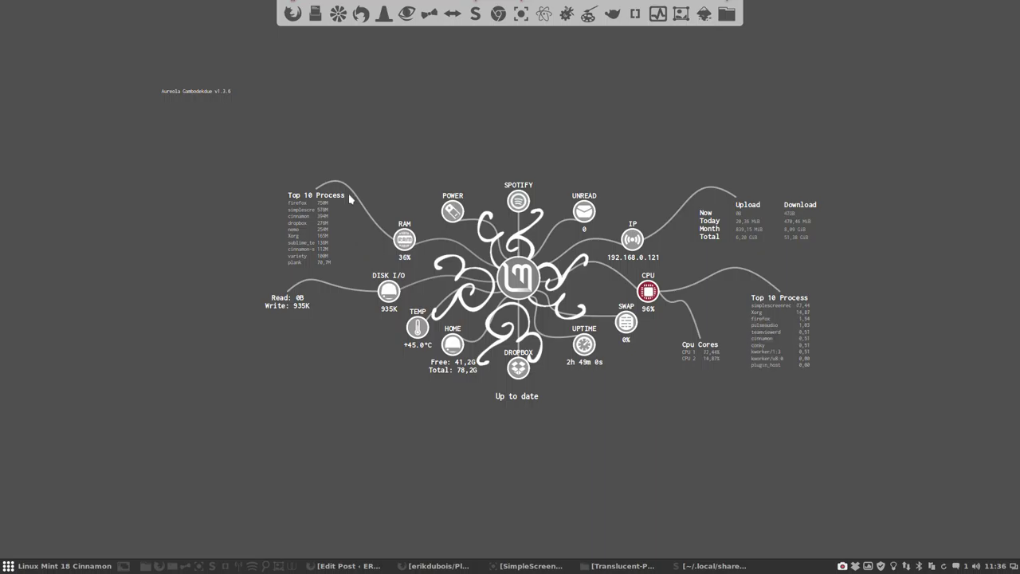
Check the dock preferences, then bring up the Translucent-Panel folder and the dock.theme editor
right_click(304, 21)
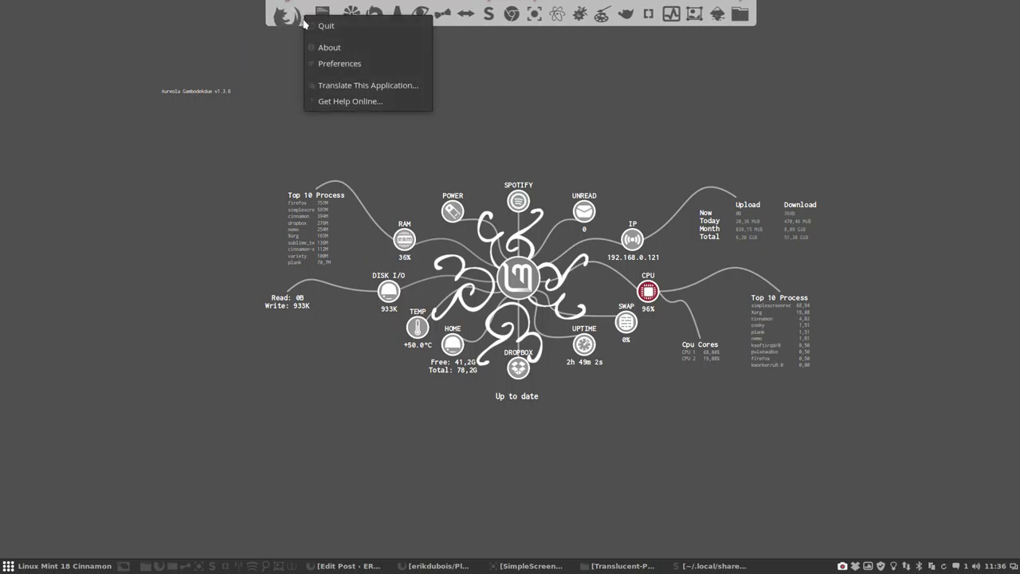
click(339, 64)
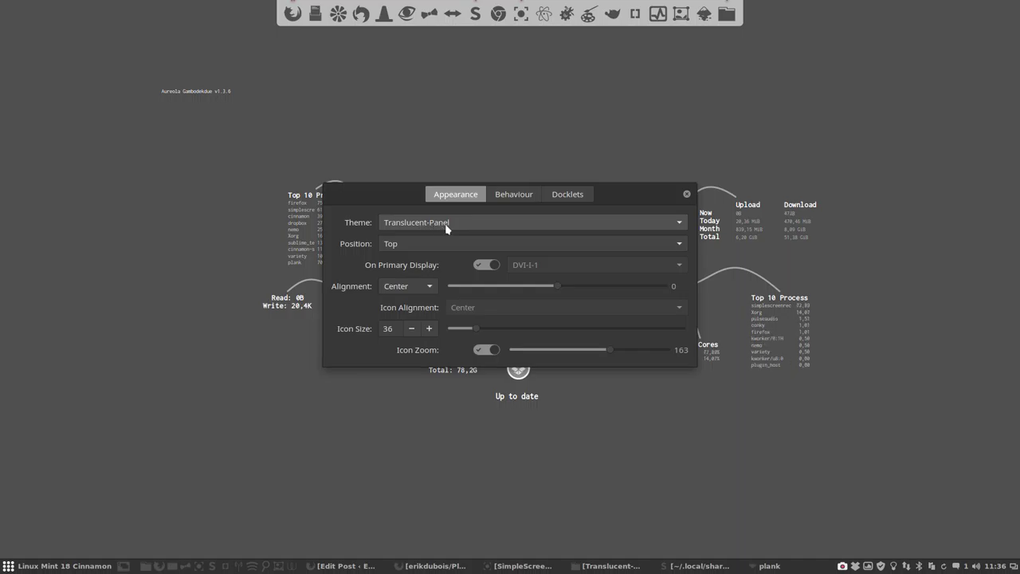
click(686, 194)
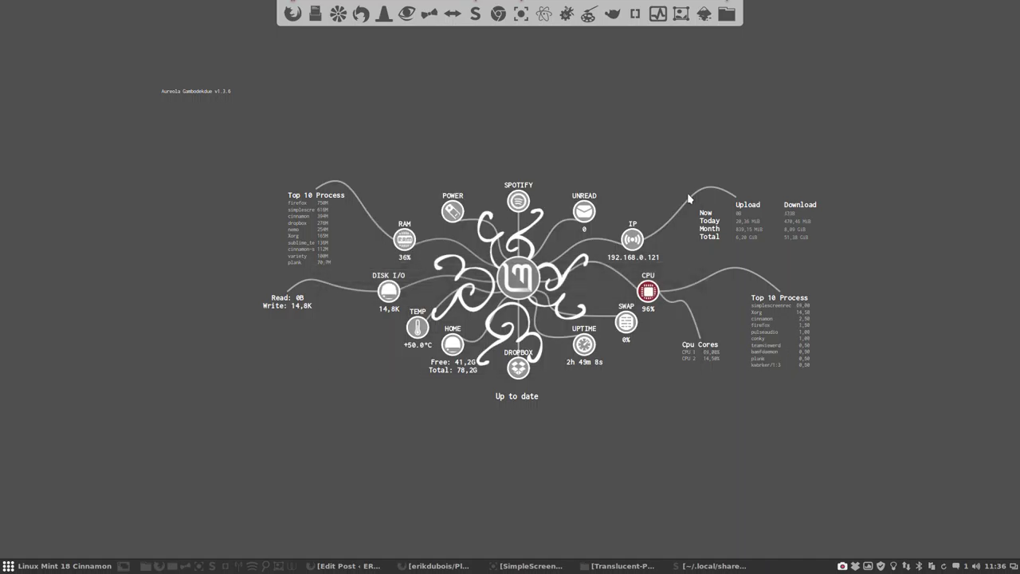
click(621, 565)
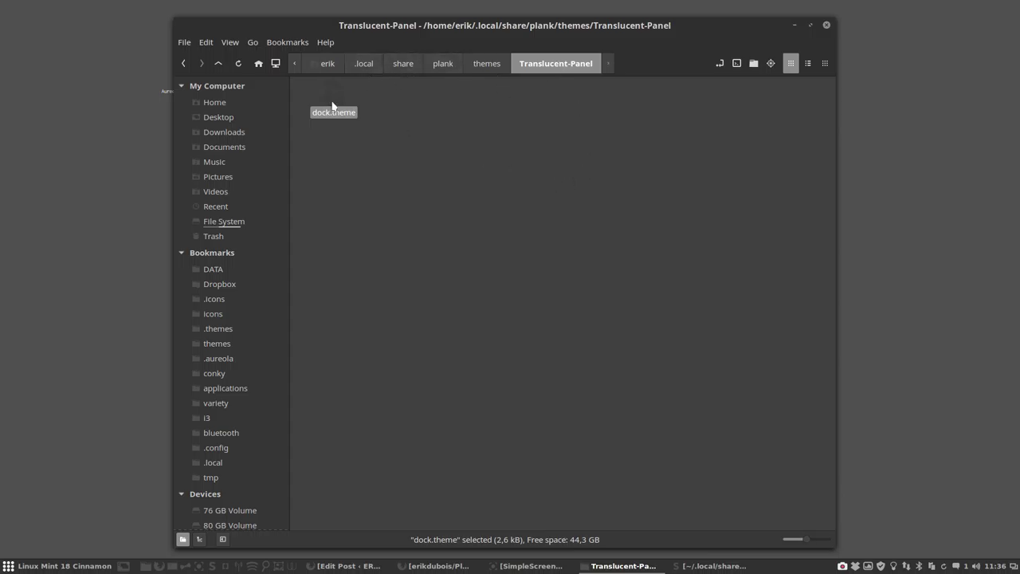
click(701, 564)
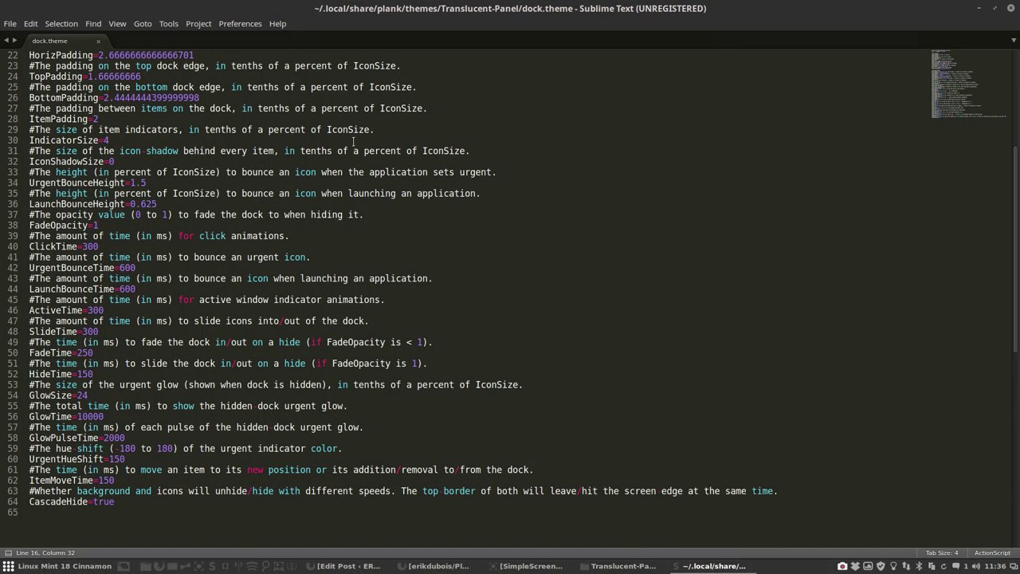
Unmaximize the dock.theme editor, hide the file manager, and resize the editor to a floating window
click(1000, 558)
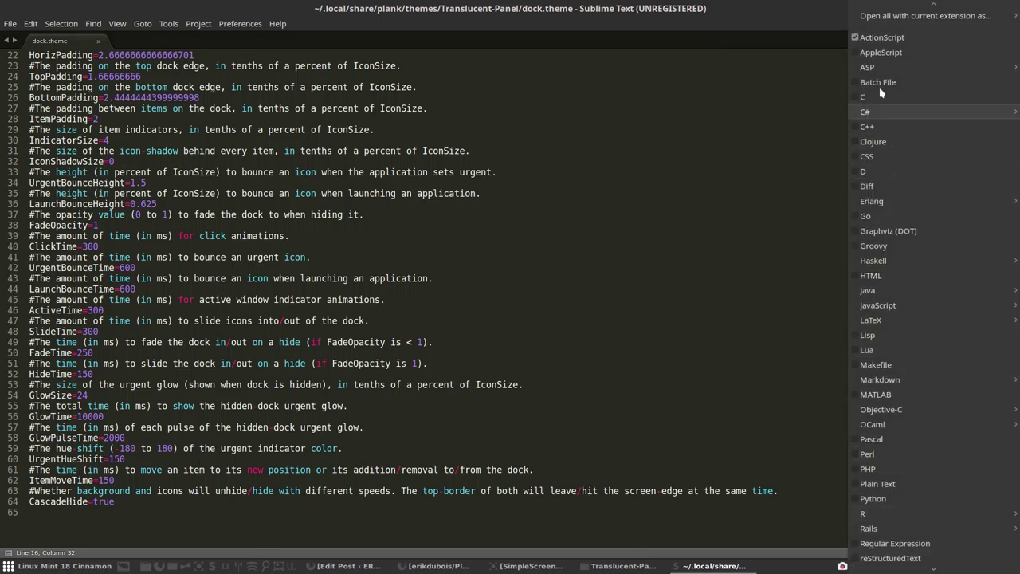
click(876, 38)
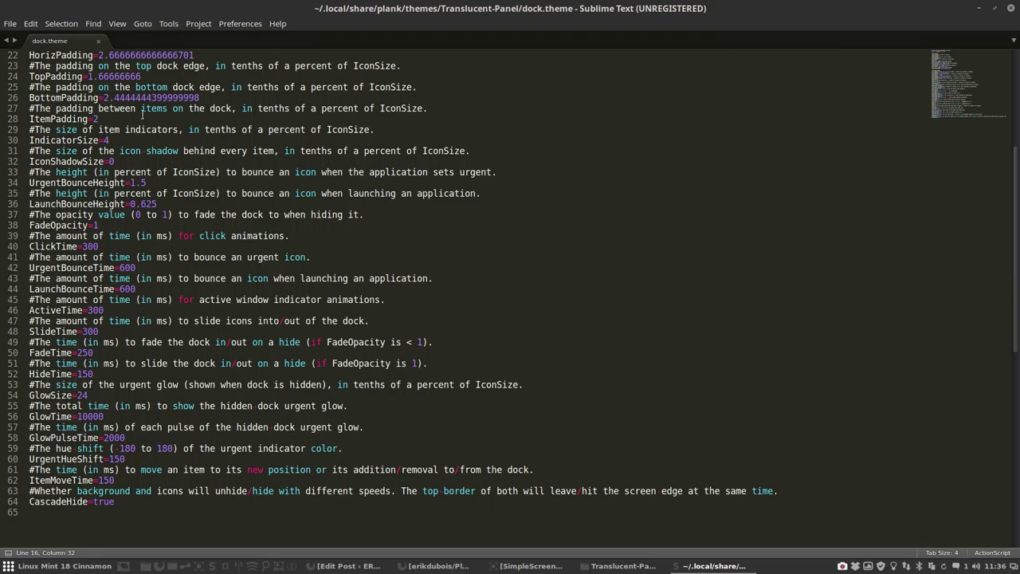
scroll(141, 114, up, 7)
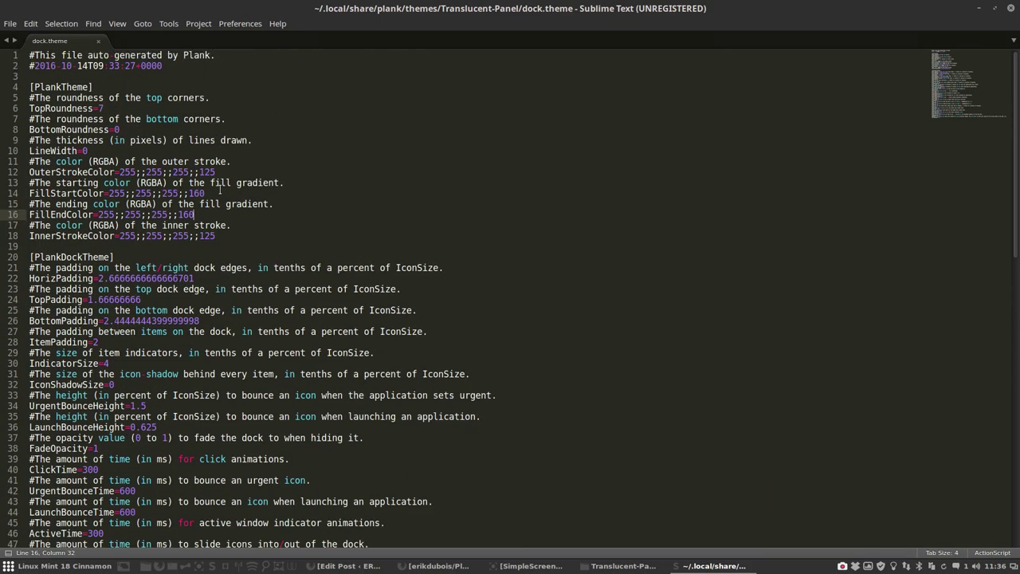
drag(329, 14, 315, 56)
click(794, 27)
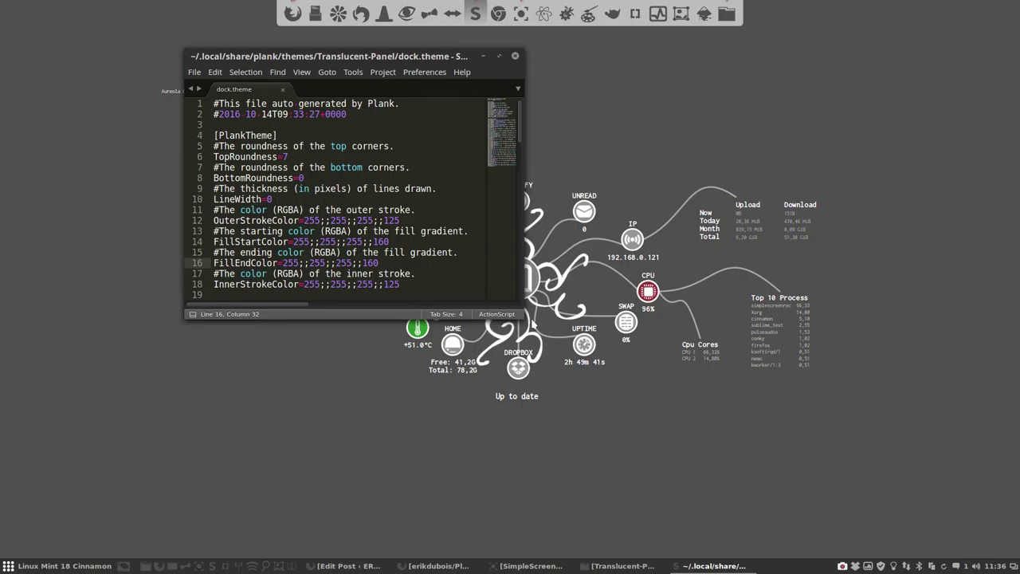
drag(524, 319, 894, 490)
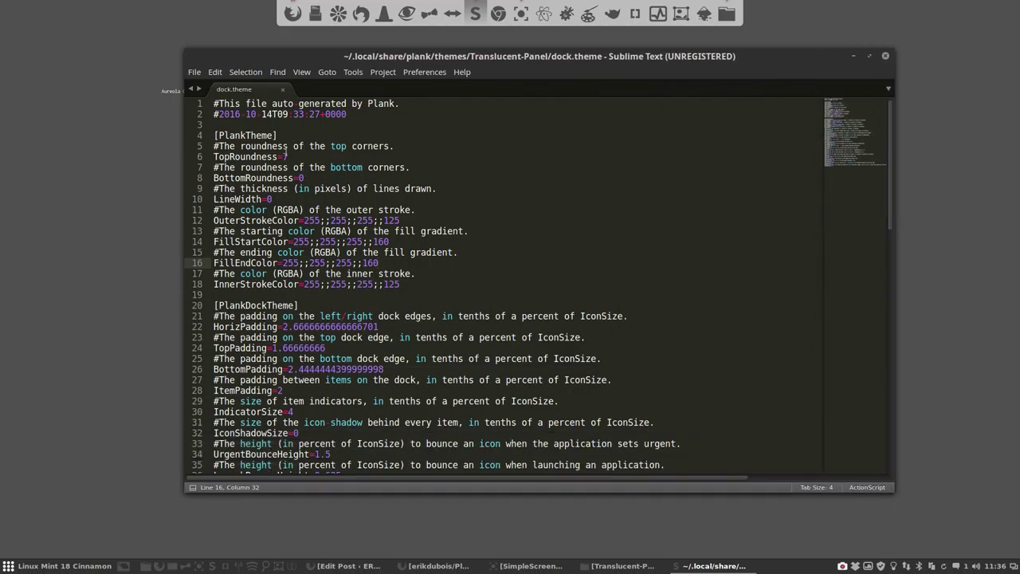
Set TopRoundness on line 6 to 20 and save, after previewing 0
click(286, 155)
key(BackSpace)
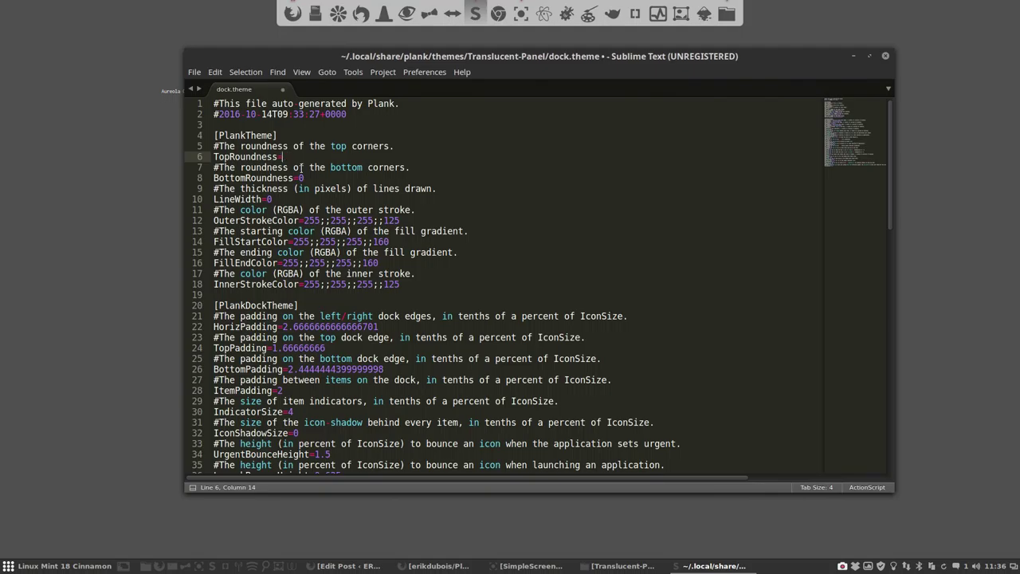
text(0)
key(ctrl+s)
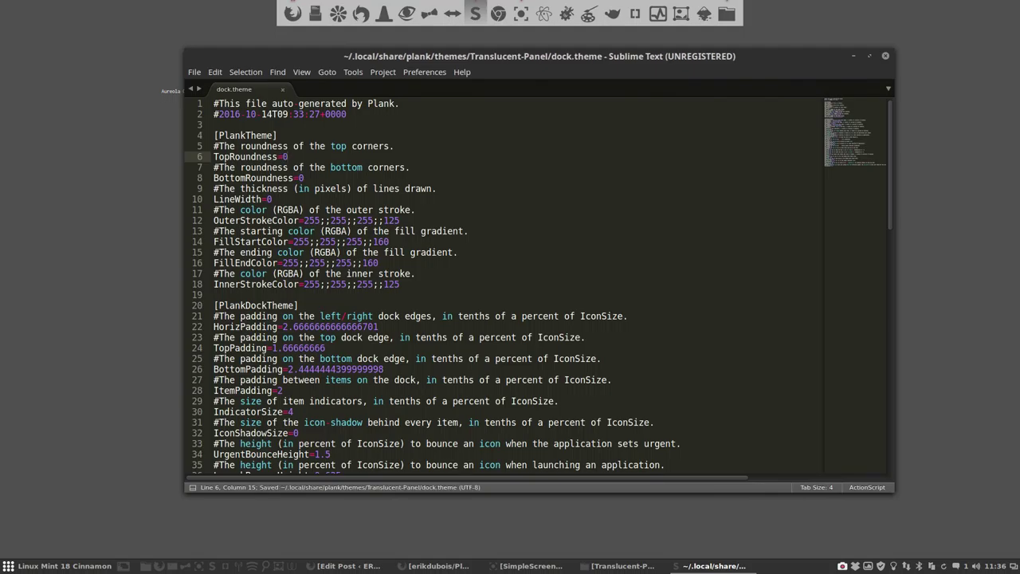
key(BackSpace)
text(20)
key(ctrl+s)
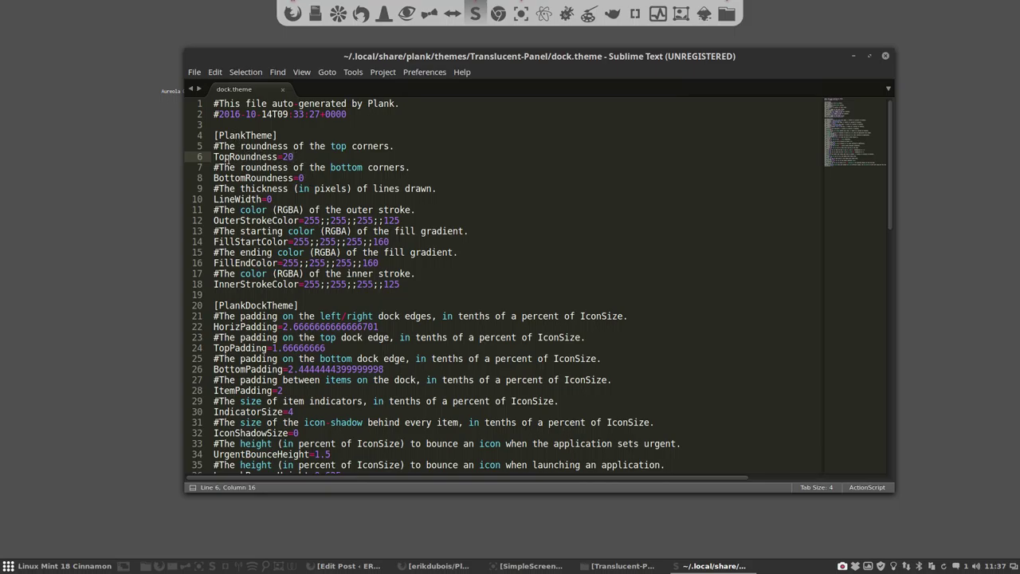
Set BottomRoundness on line 8 to 20 and save
drag(214, 156, 223, 155)
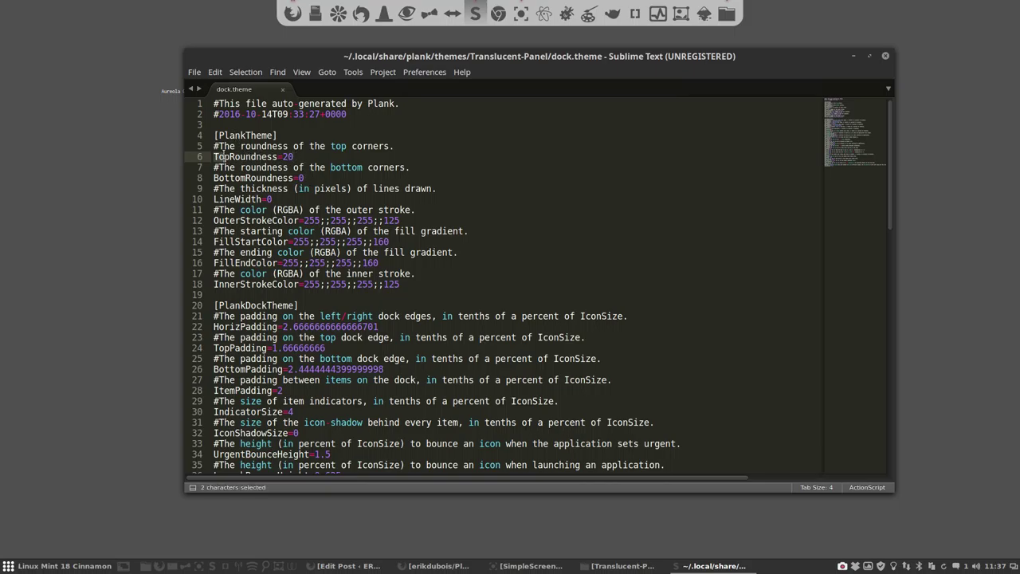
click(318, 176)
key(BackSpace)
text(20)
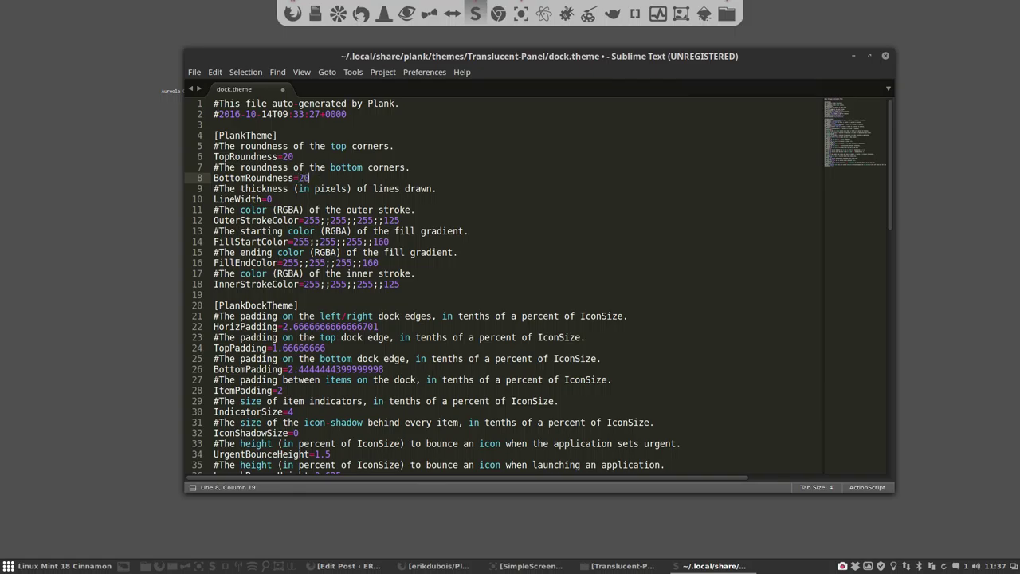
key(ctrl+s)
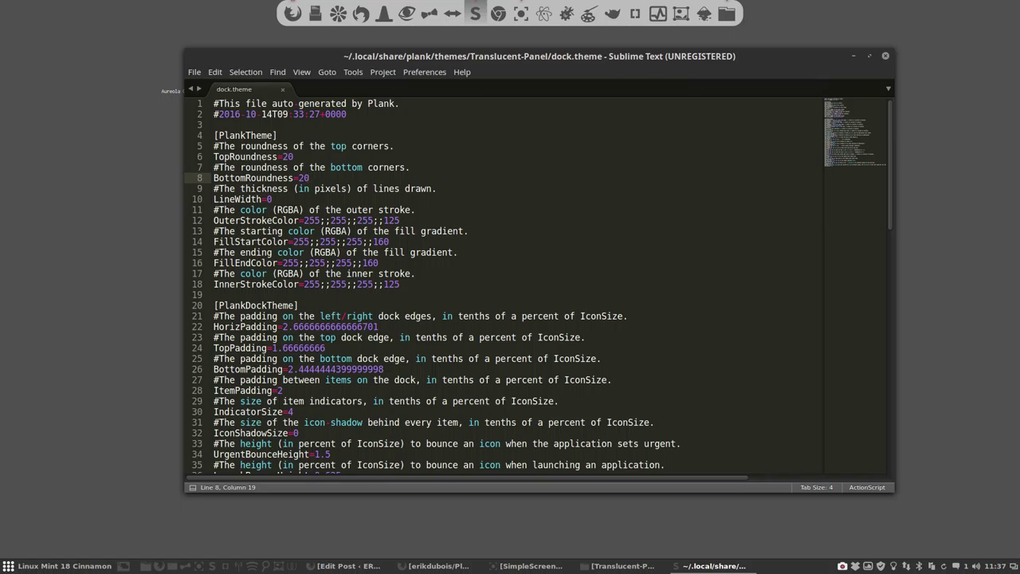
Preview LineWidth at 1, 3 and 5, then save it back at 0
click(280, 199)
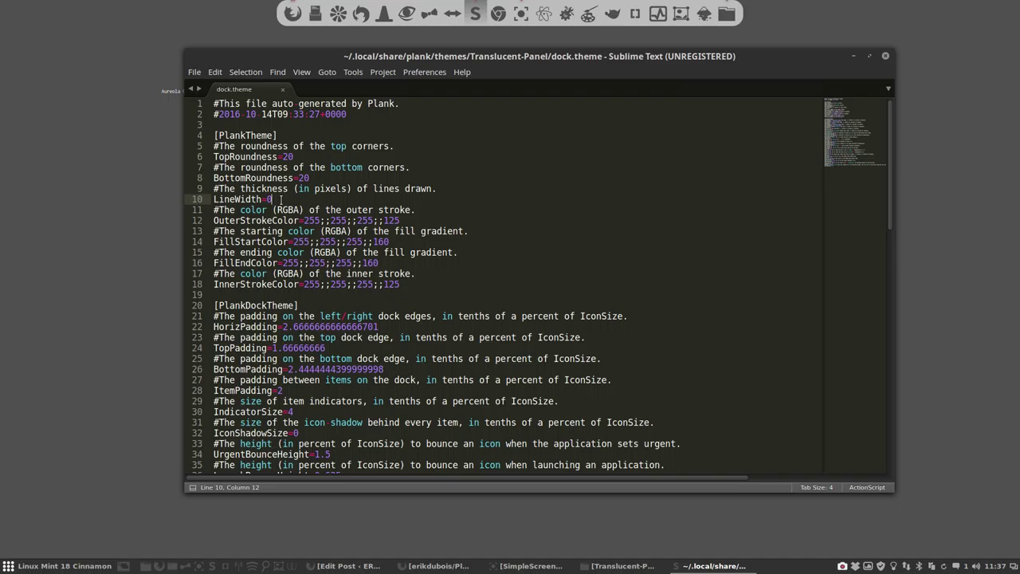
key(BackSpace)
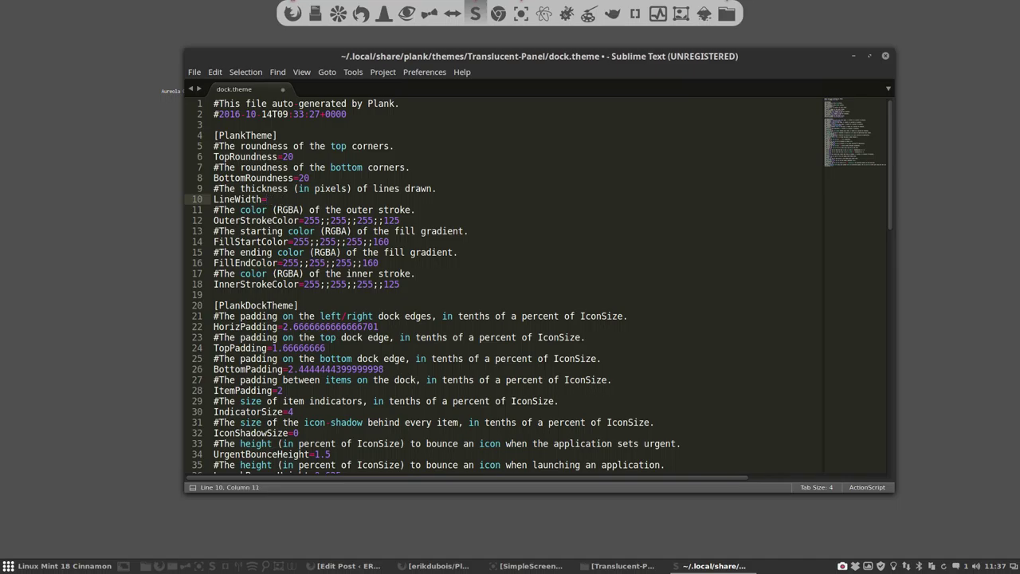
text(1)
key(ctrl+s)
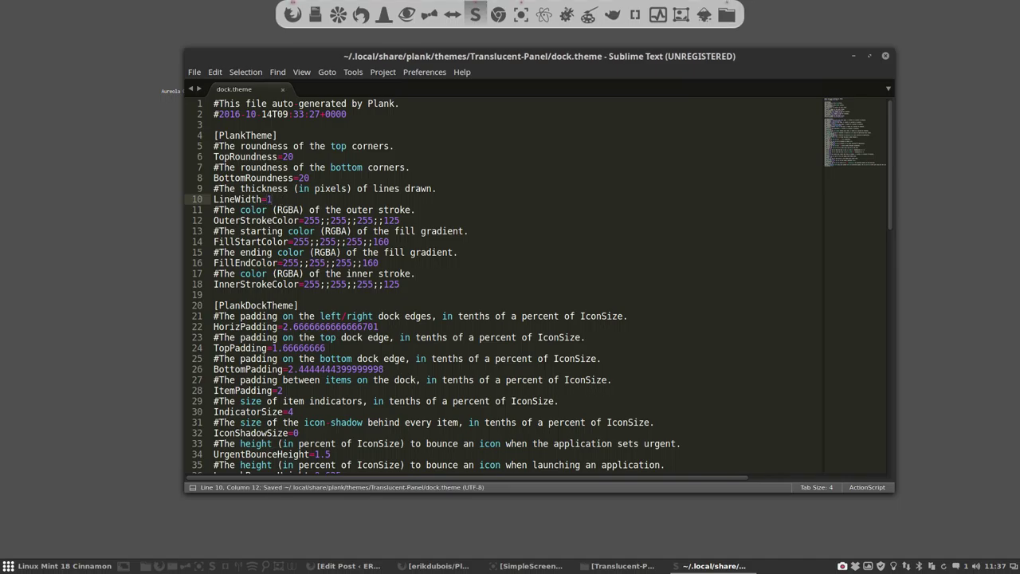
key(BackSpace)
text(3)
key(ctrl+s)
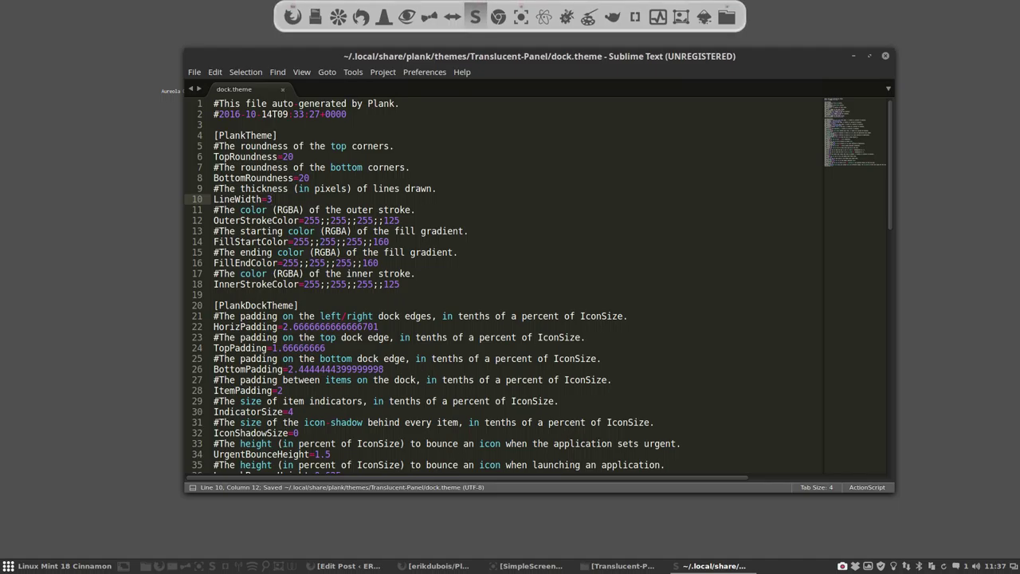
key(BackSpace)
text(5)
key(ctrl+s)
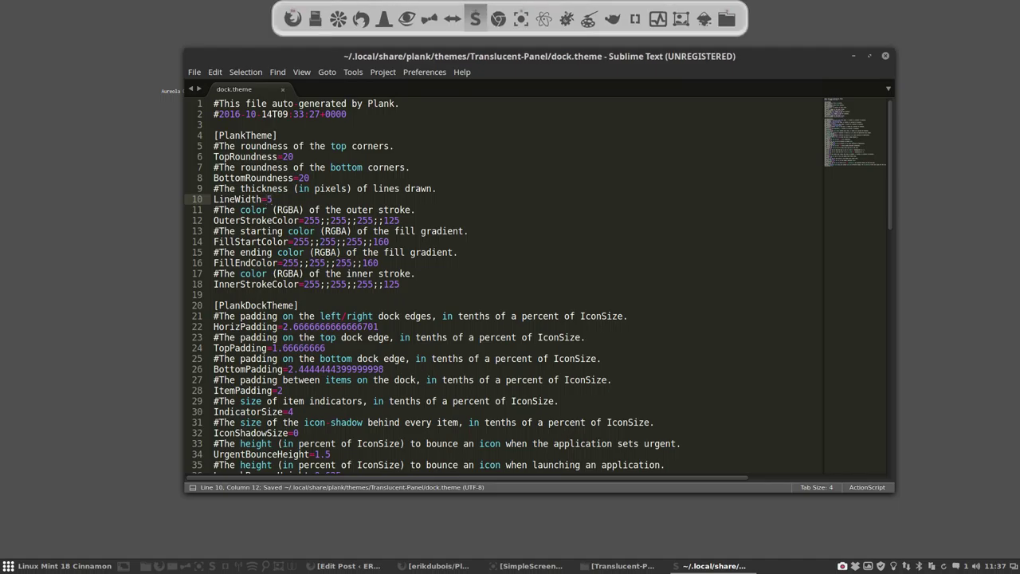
key(BackSpace)
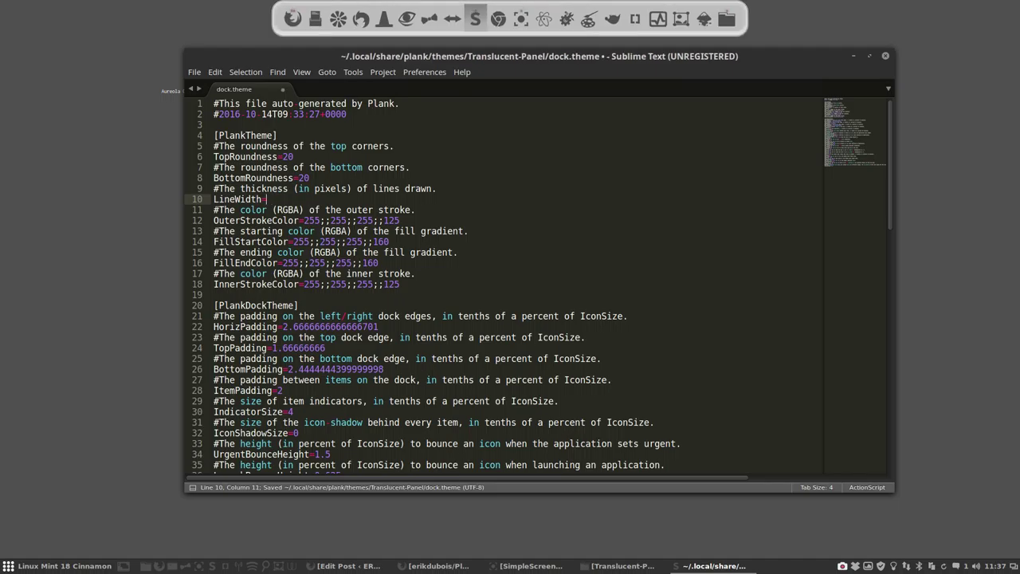
text(0)
key(ctrl+s)
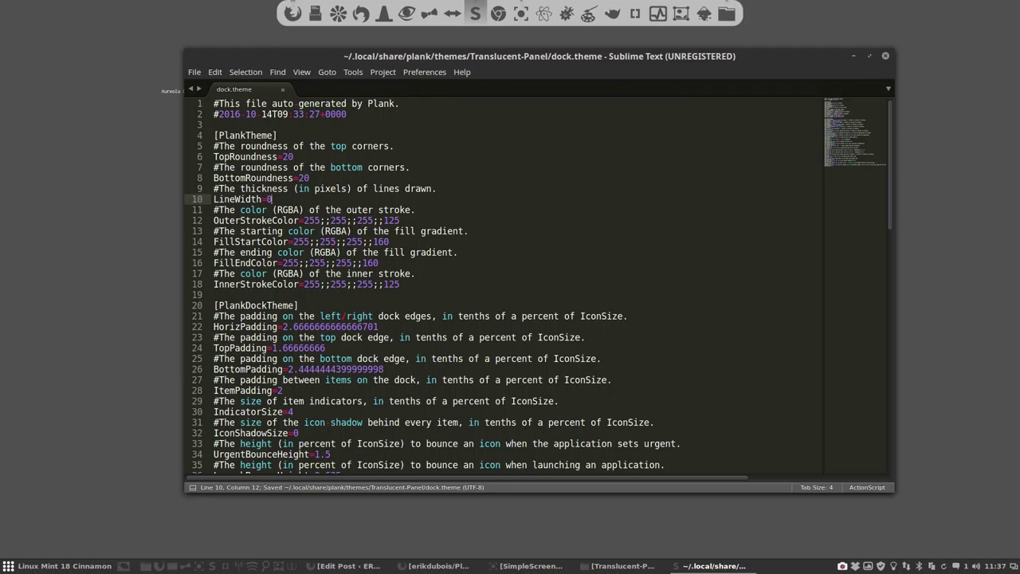
click(312, 221)
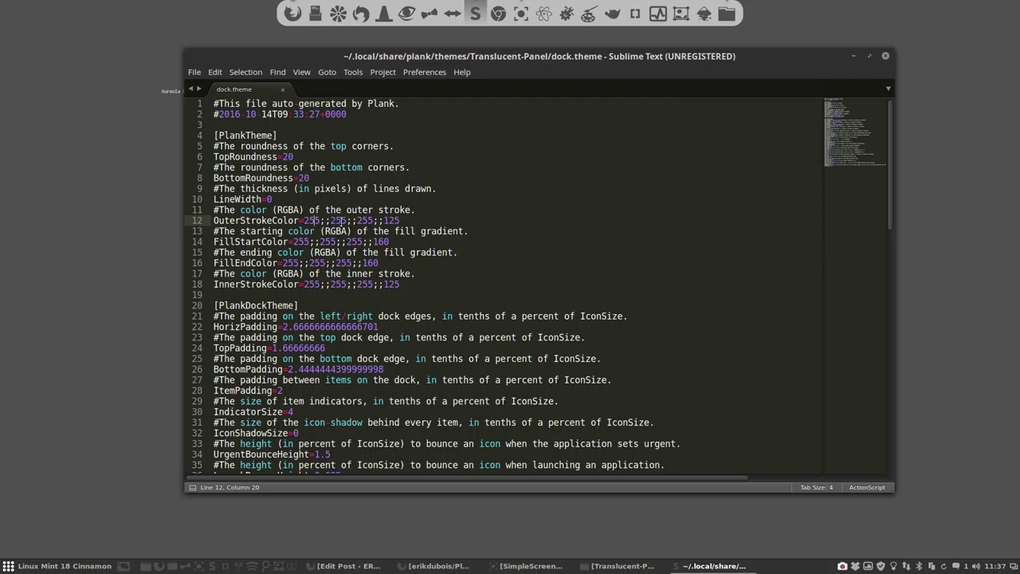
click(313, 220)
click(315, 221)
click(360, 221)
click(390, 220)
click(384, 241)
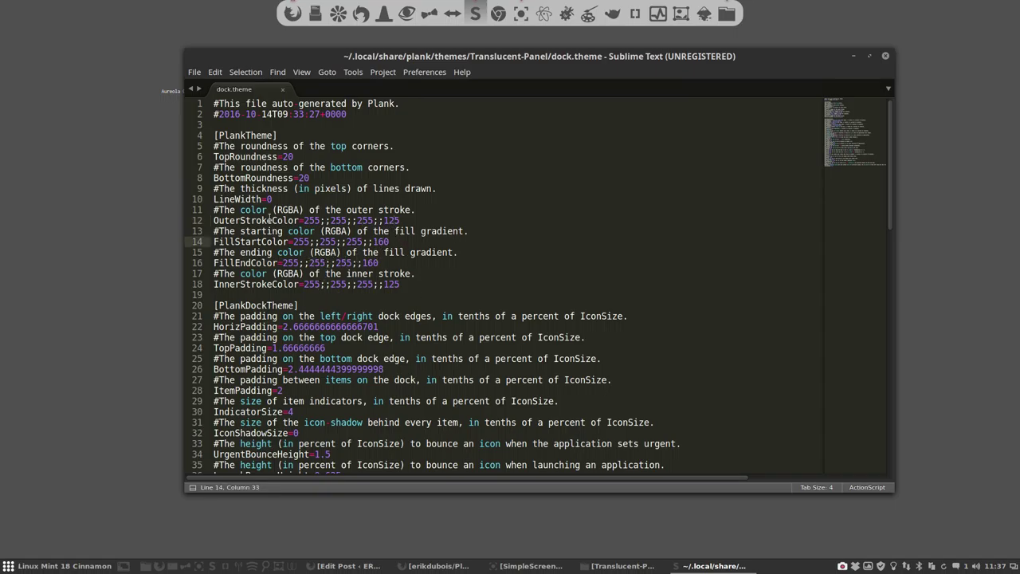
click(295, 208)
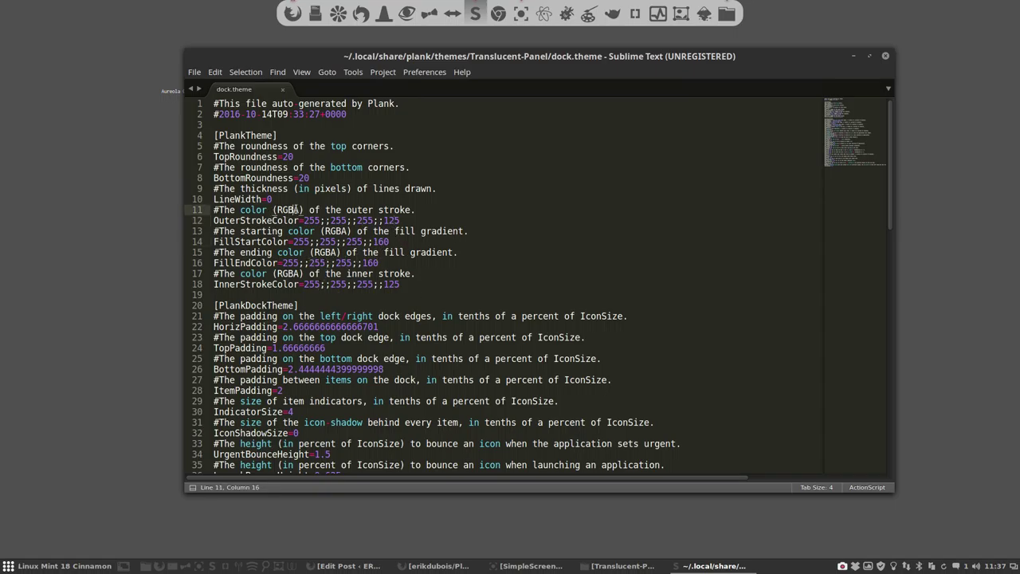
click(384, 220)
drag(384, 220, 400, 220)
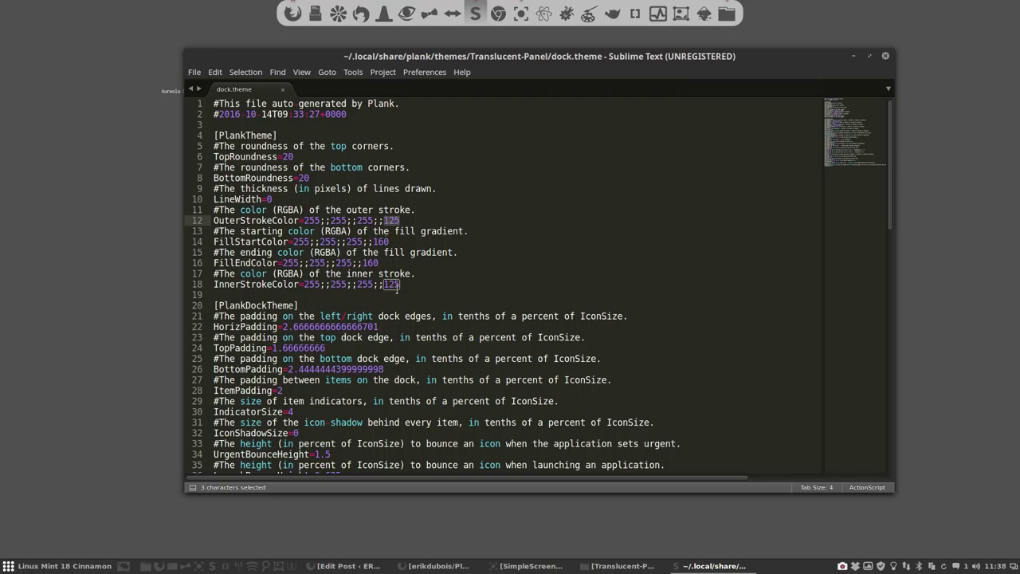
scroll(312, 325, down, 3)
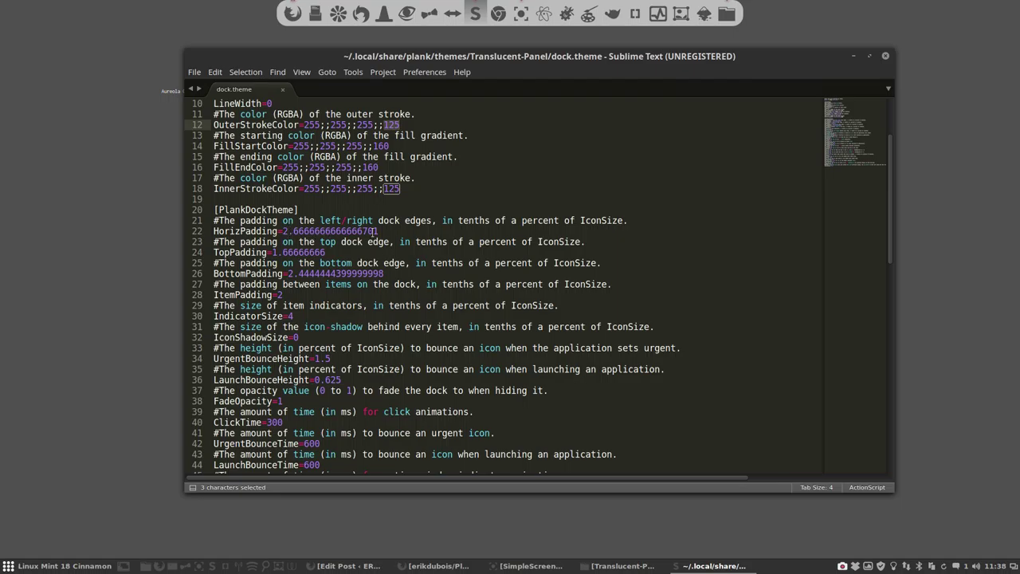
Set HorizPadding to 1 and save, dismissing the licence purchase prompt
drag(283, 231, 389, 232)
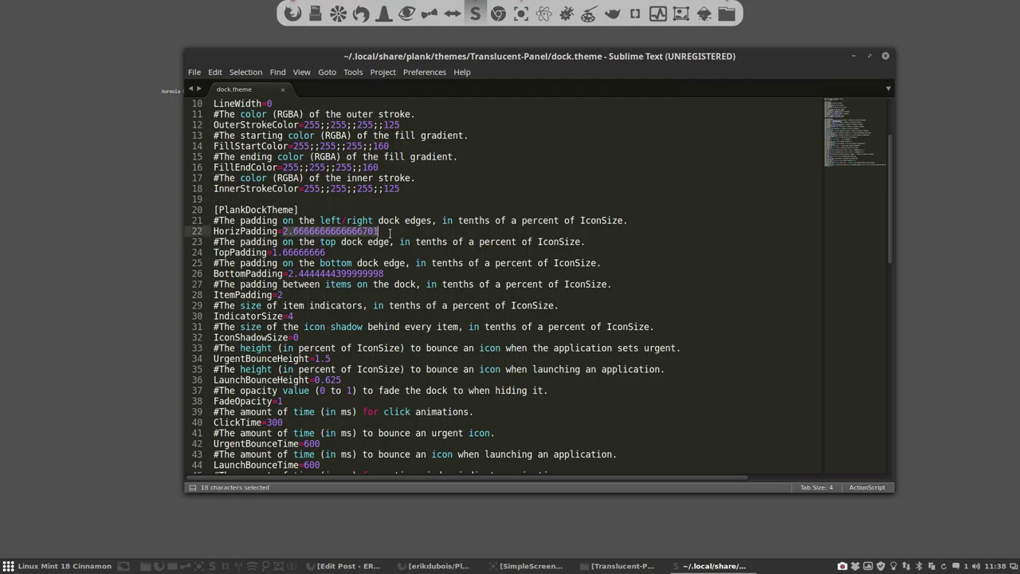
text(1)
key(ctrl+s)
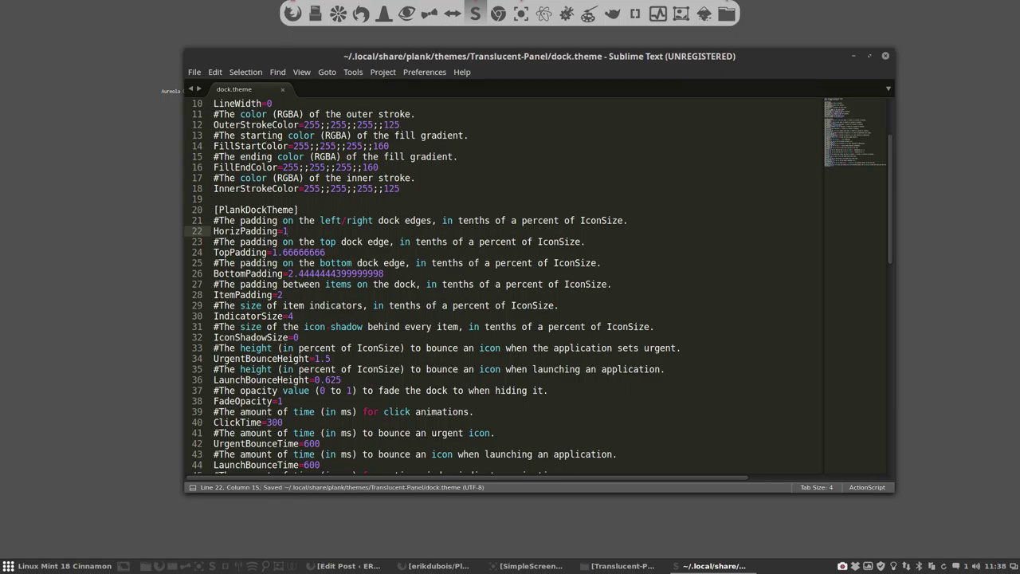
key(ctrl+z)
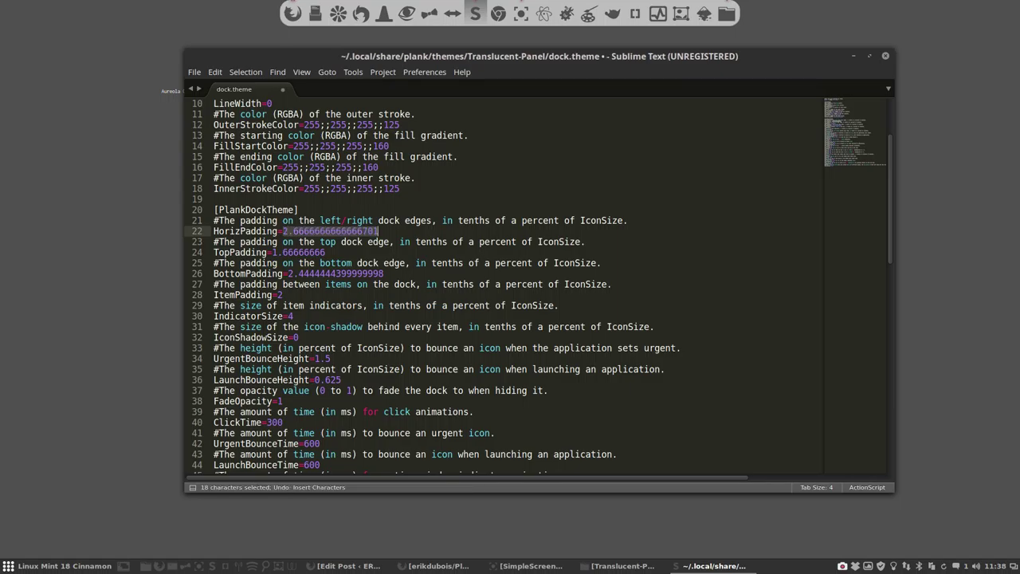
key(ctrl+s)
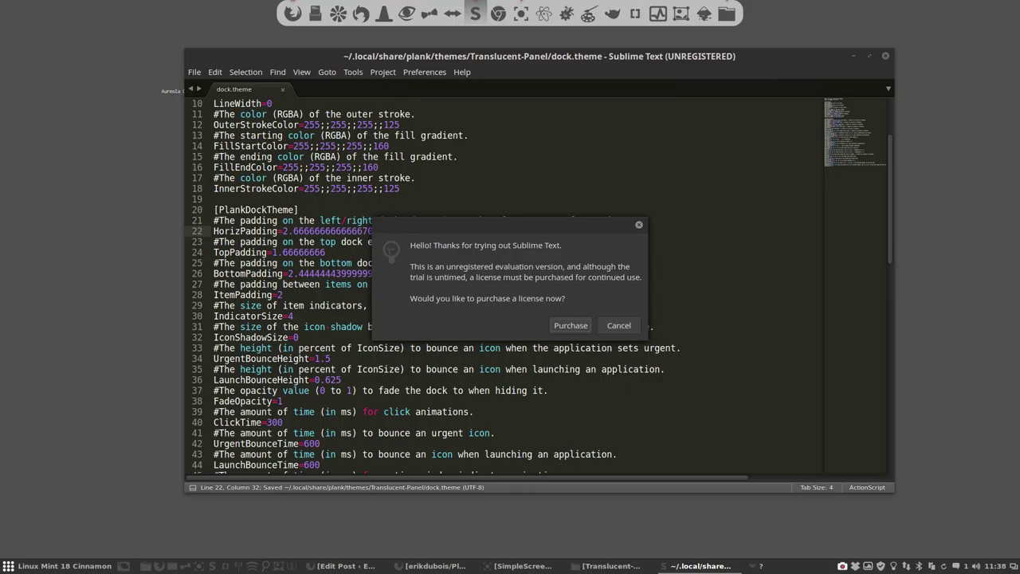
click(618, 325)
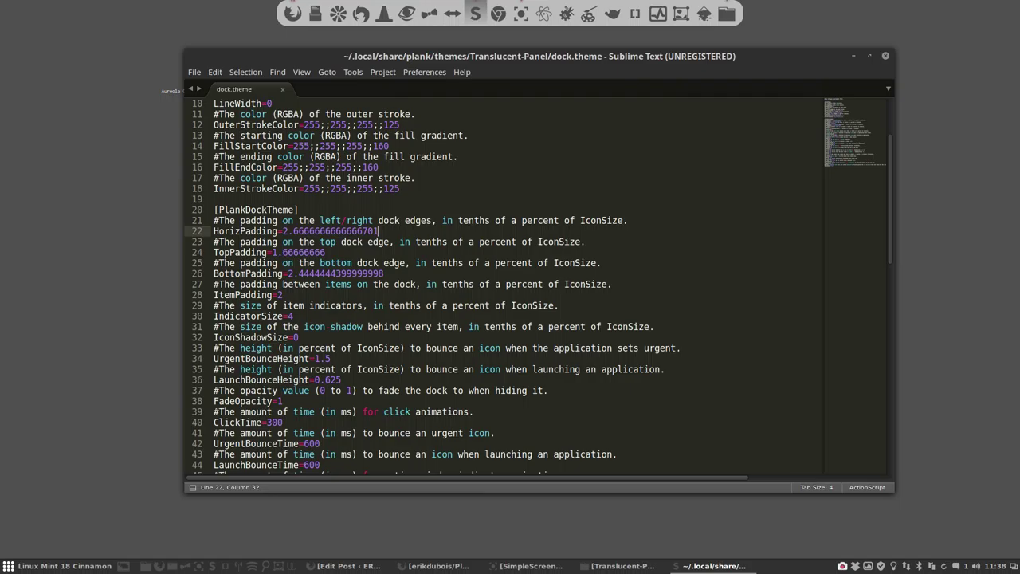
key(BackSpace)
key(BackSpace)
key(BackSpace)
key(BackSpace)
key(BackSpace)
key(BackSpace)
key(BackSpace)
key(BackSpace)
key(BackSpace)
key(BackSpace)
key(BackSpace)
key(BackSpace)
key(BackSpace)
key(BackSpace)
key(BackSpace)
key(BackSpace)
key(BackSpace)
text(1)
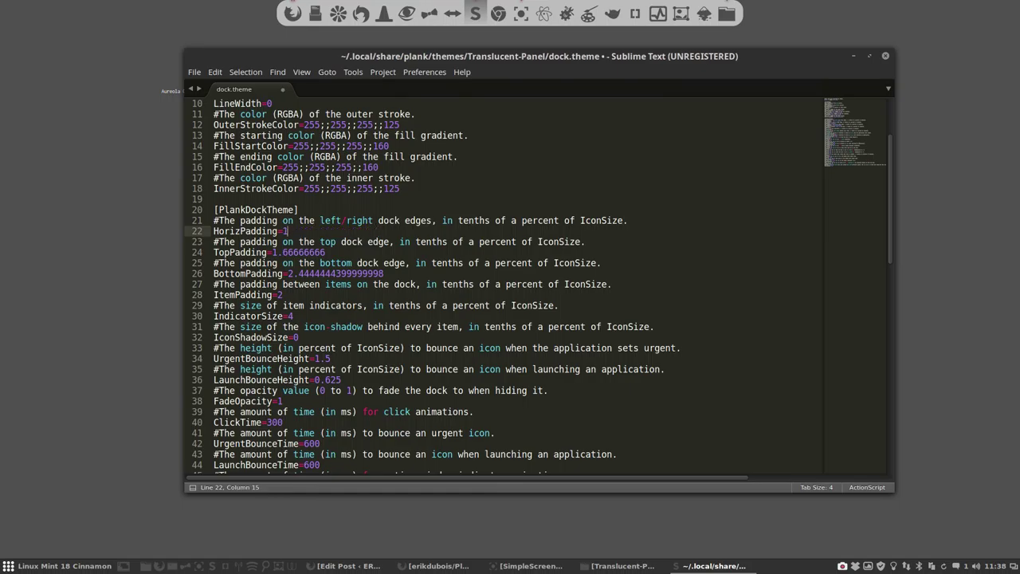
key(ctrl+s)
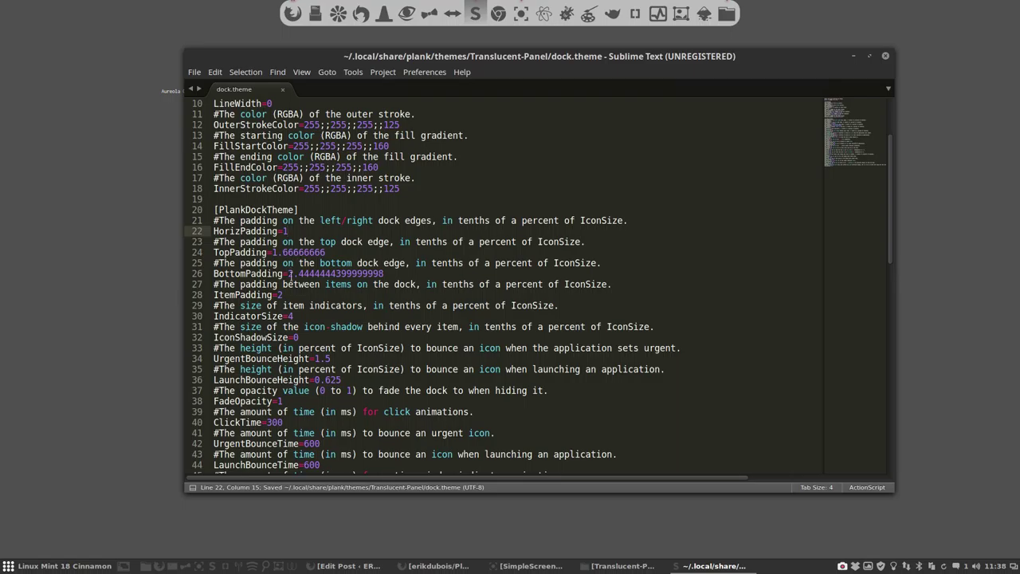
Preview ItemPadding at 1, 0 and 10, then save it restored to 2
drag(285, 296, 282, 305)
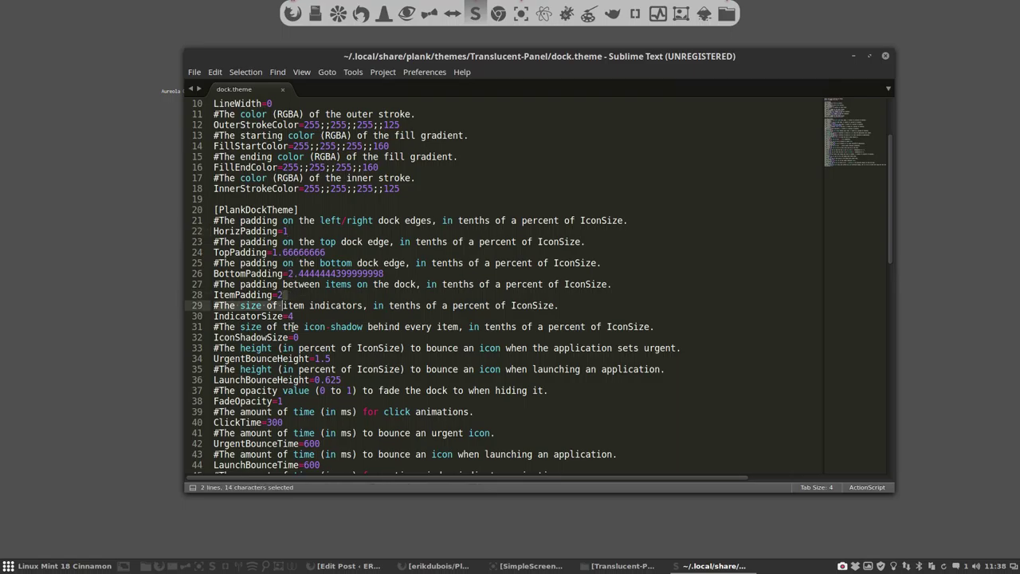
click(287, 299)
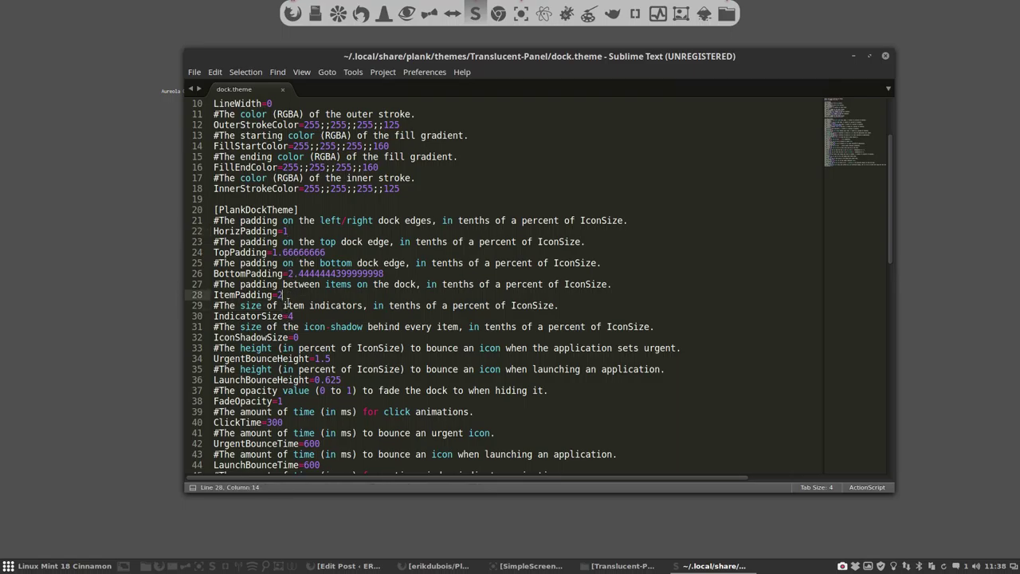
key(BackSpace)
text(1)
key(ctrl+s)
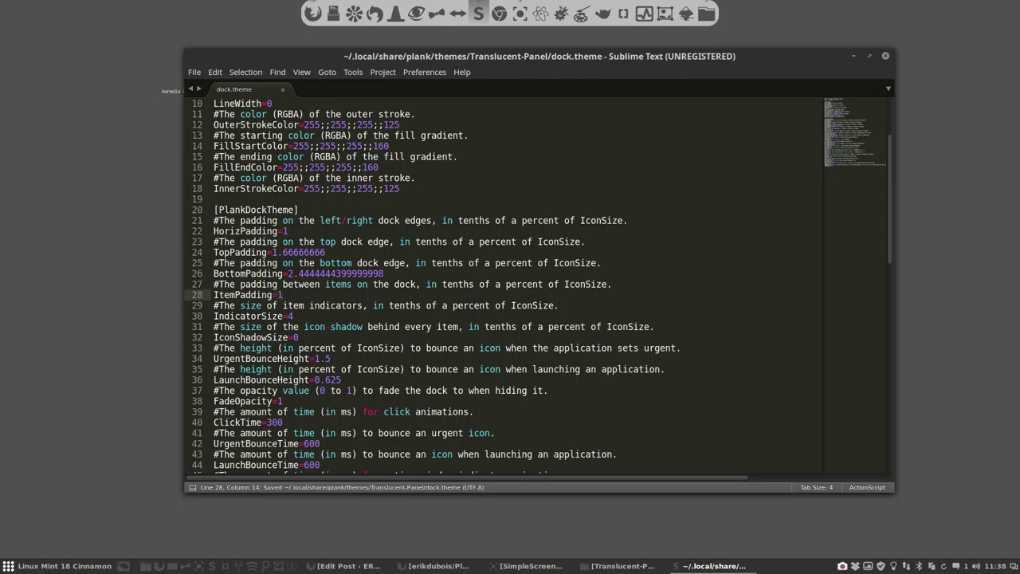
key(BackSpace)
text(0)
key(ctrl+s)
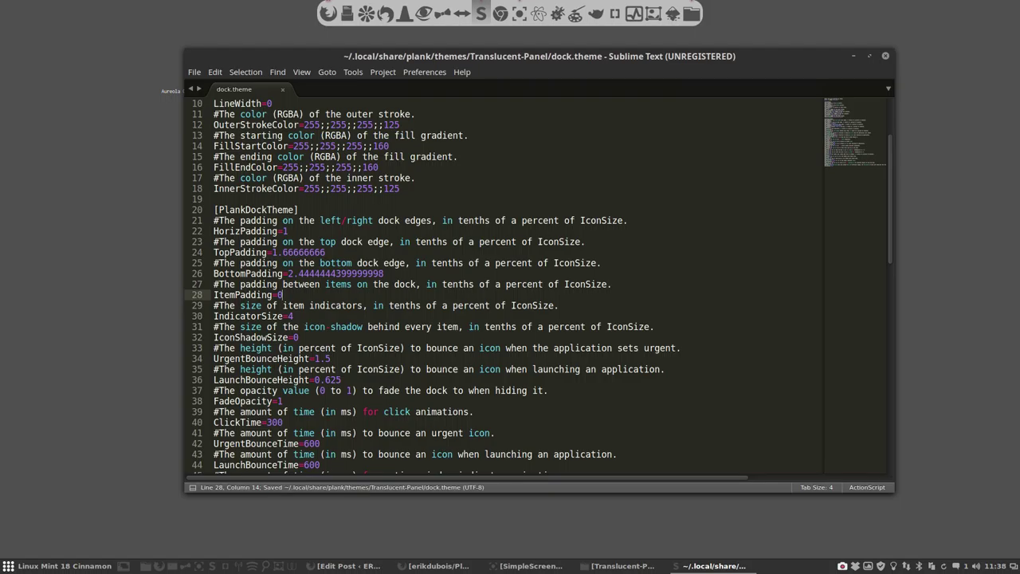
key(BackSpace)
text(10)
key(ctrl+s)
key(BackSpace)
key(BackSpace)
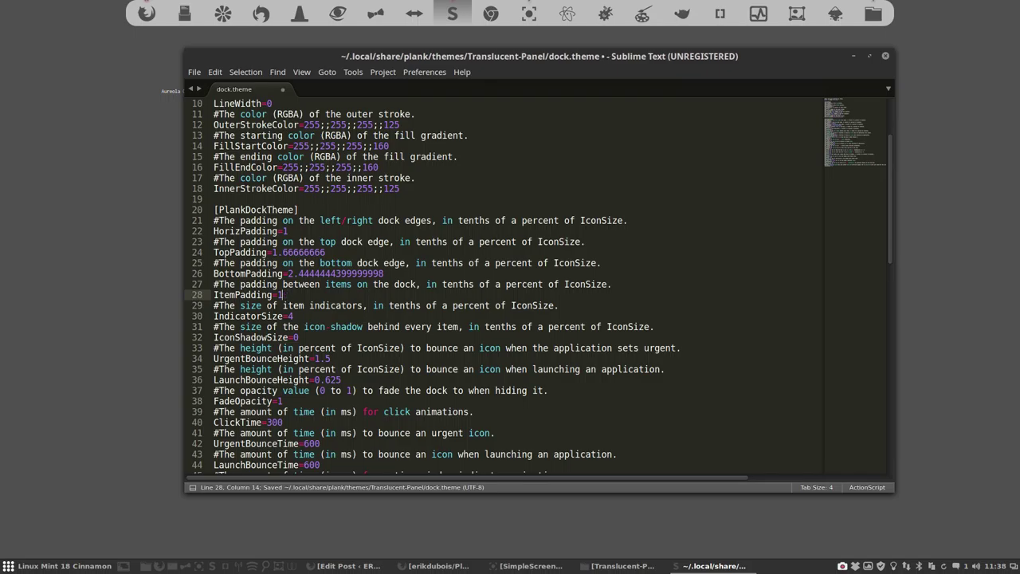
key(ctrl+s)
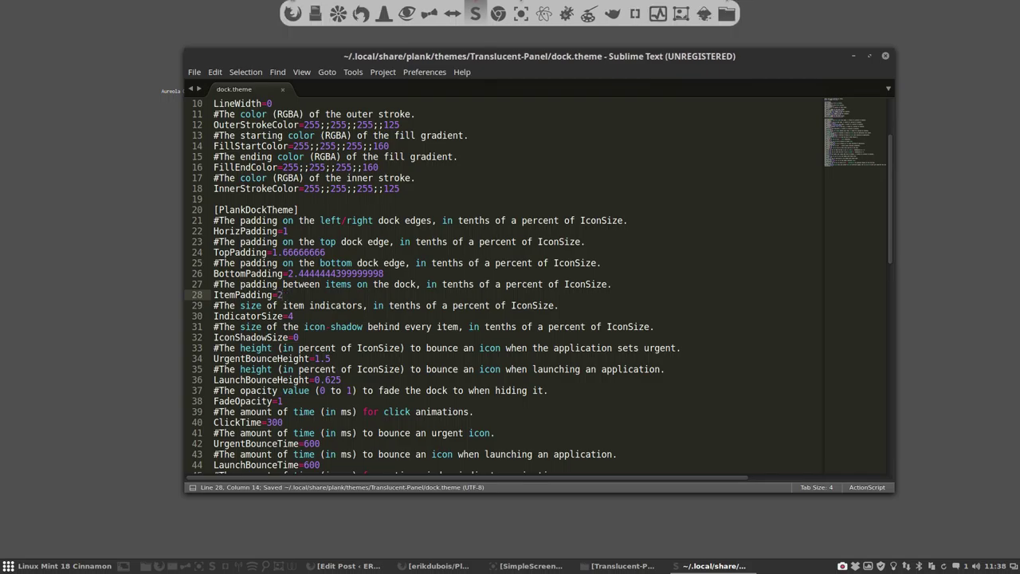
Preview IconShadowSize on line 32 at 1, 3 and 10, saving each value
scroll(310, 348, down, 1)
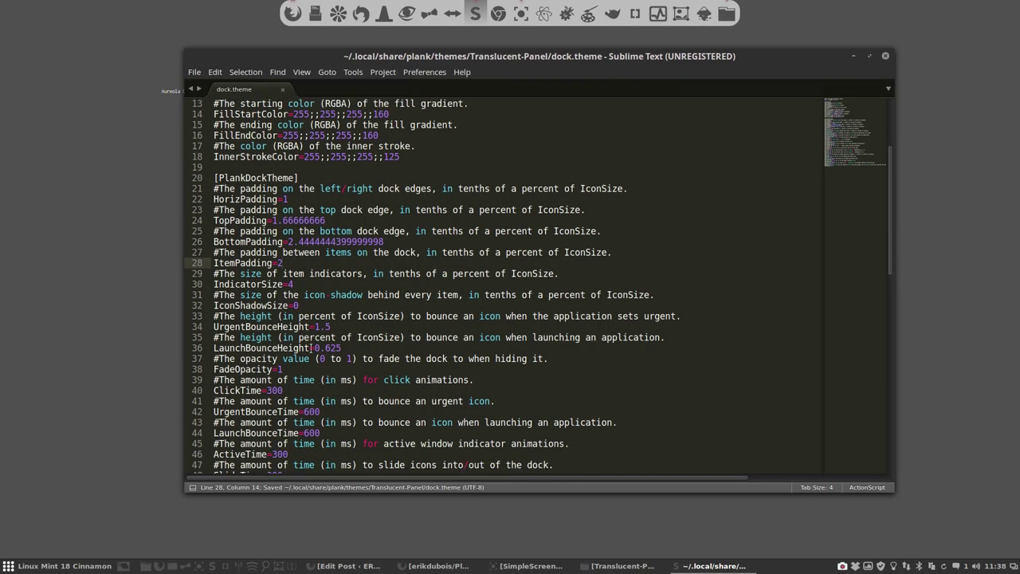
click(302, 305)
key(BackSpace)
text(1)
key(ctrl+s)
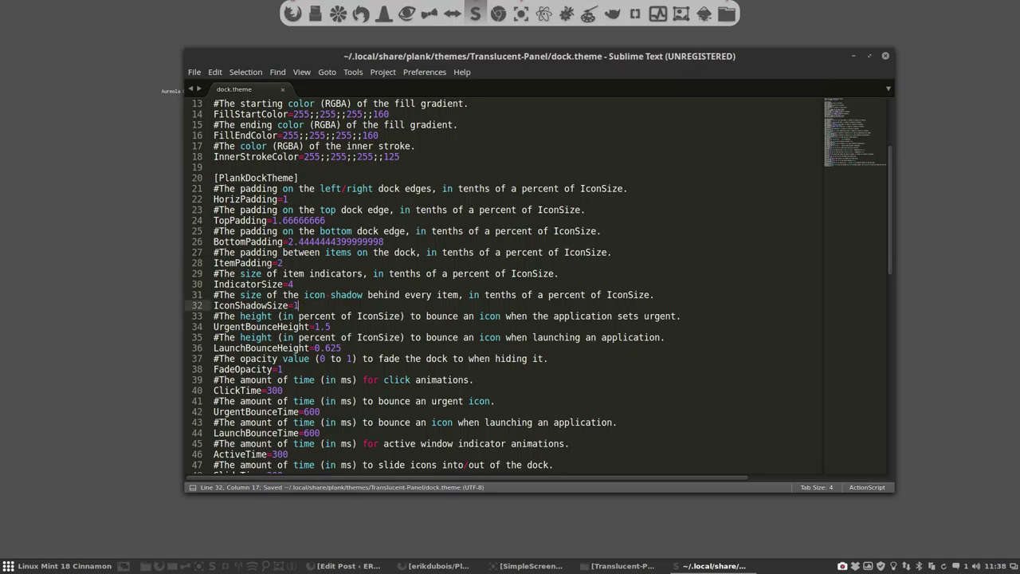
key(BackSpace)
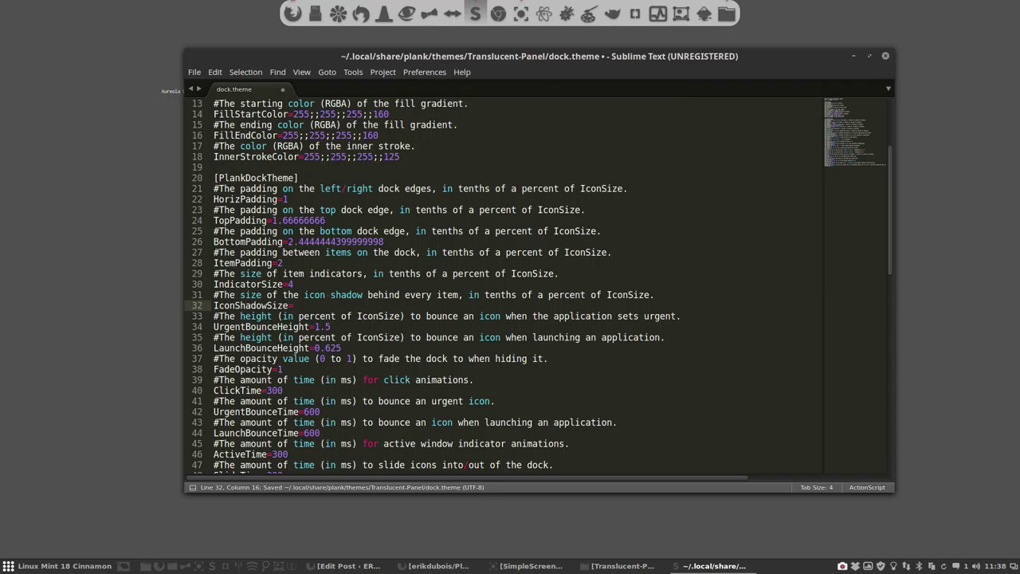
text(3)
key(ctrl+s)
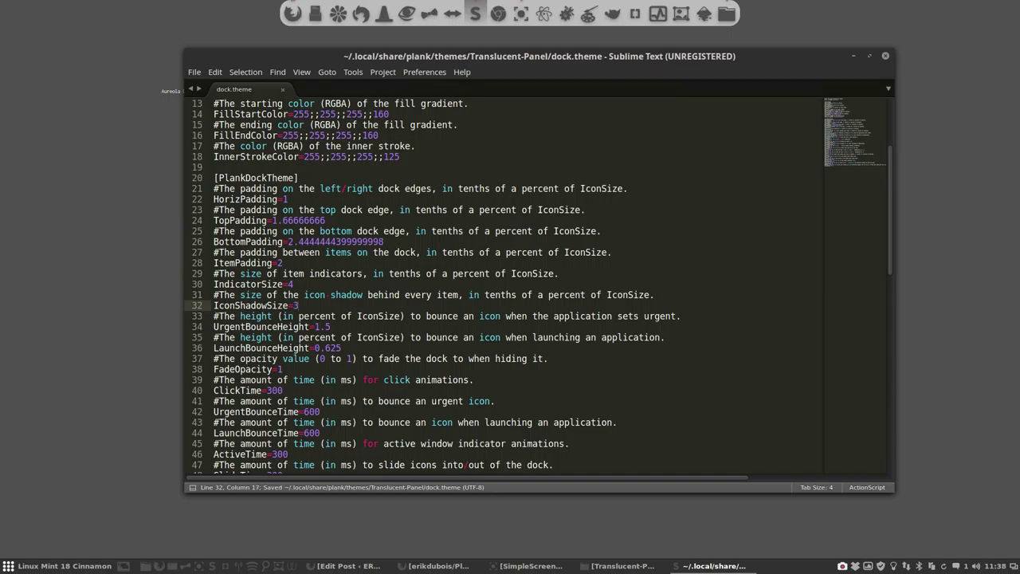
key(BackSpace)
text(10)
key(ctrl+s)
Try IconShadowSize at 2 and 0, then save it at 1
key(BackSpace)
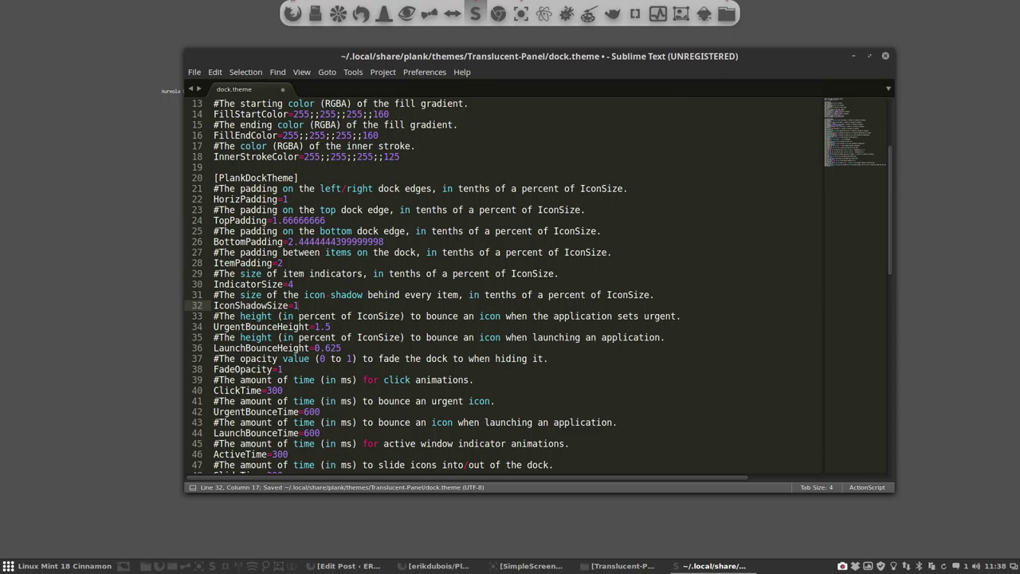
key(BackSpace)
text(2)
key(ctrl+s)
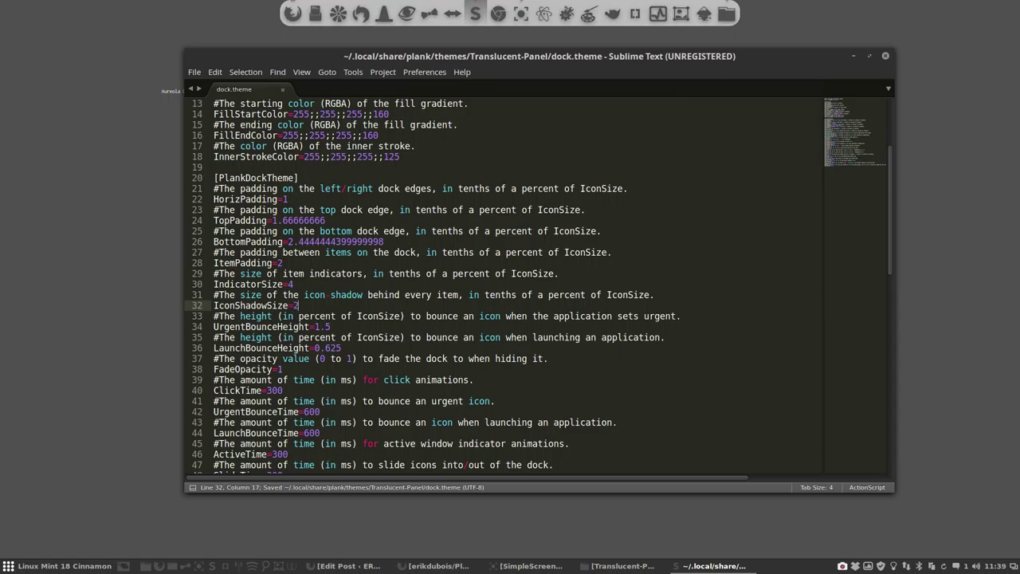
key(BackSpace)
text(0)
key(Return)
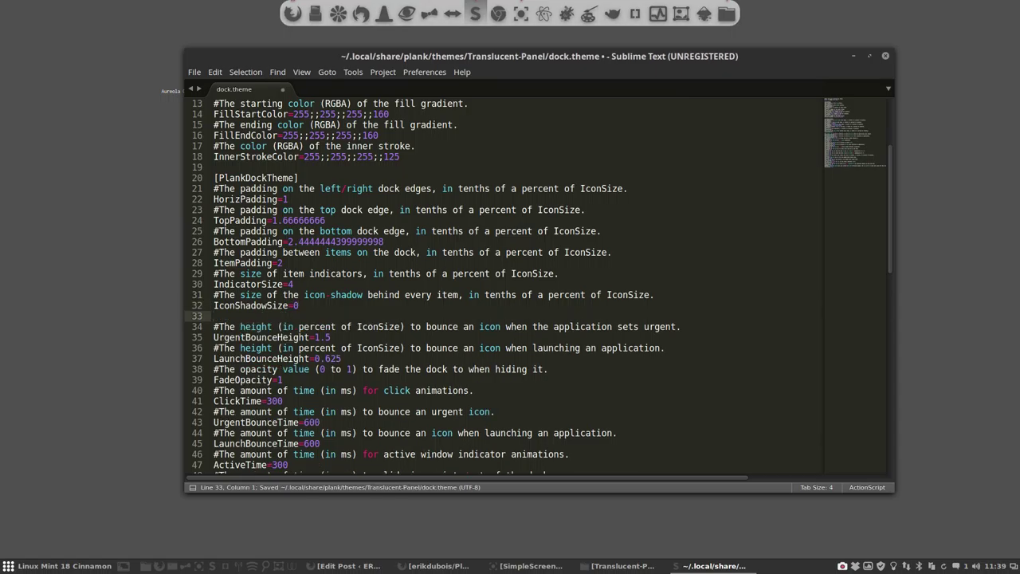
key(BackSpace)
key(ctrl+s)
key(BackSpace)
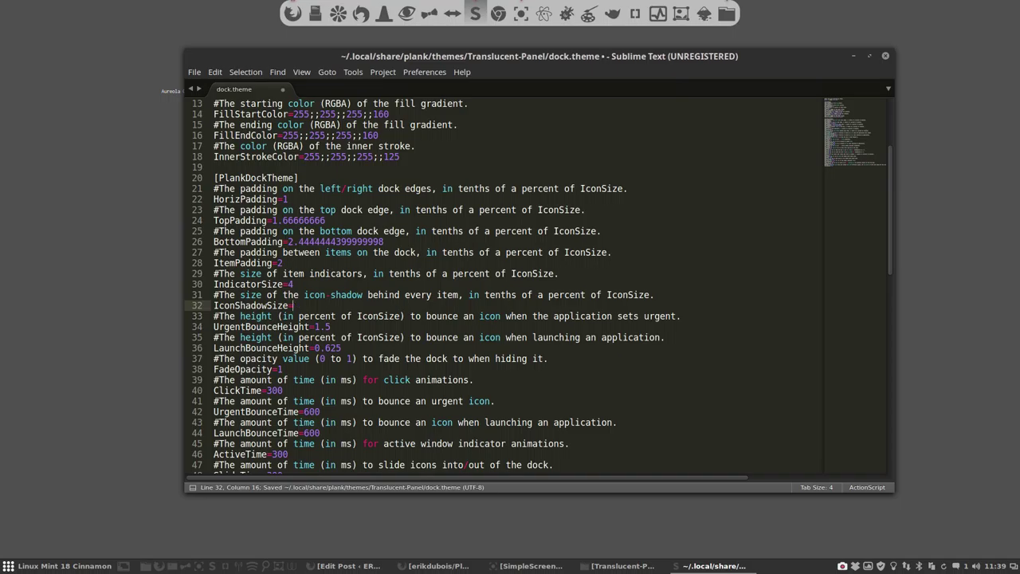
text(1)
key(ctrl+s)
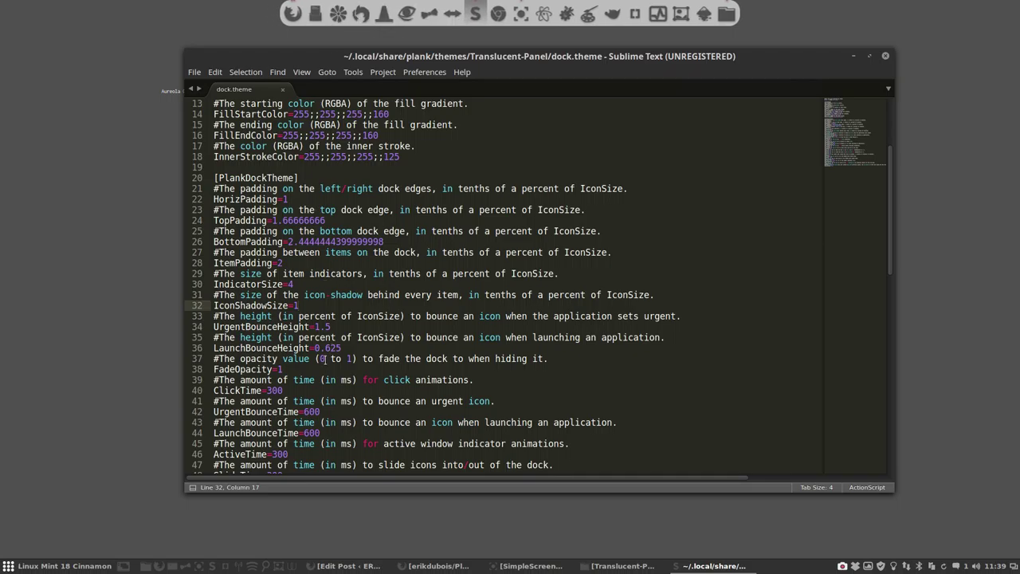
Preview UrgentBounceHeight at 3 and 30, undo to 1.5, then save it at 2
click(314, 327)
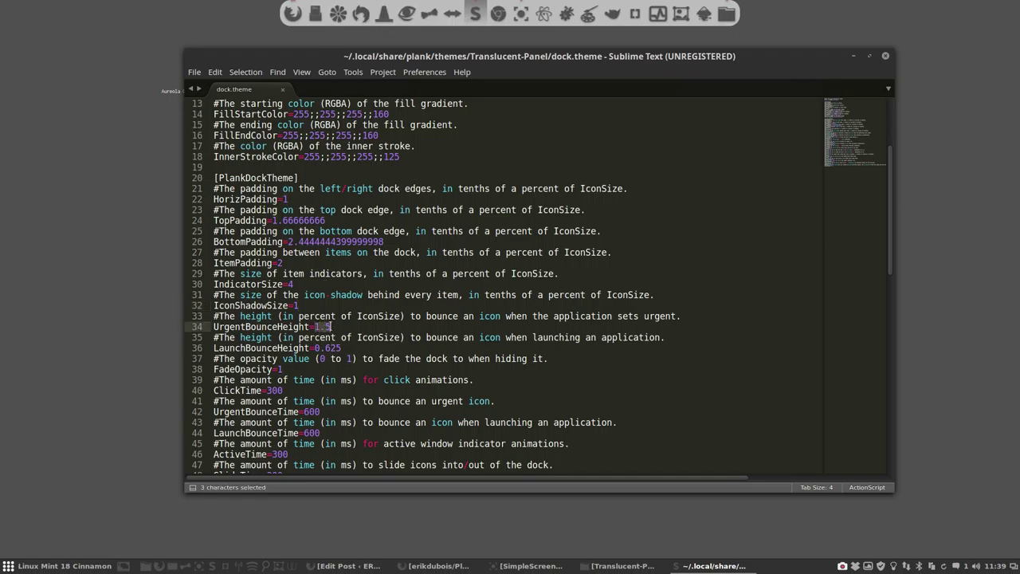
text(3)
key(ctrl+s)
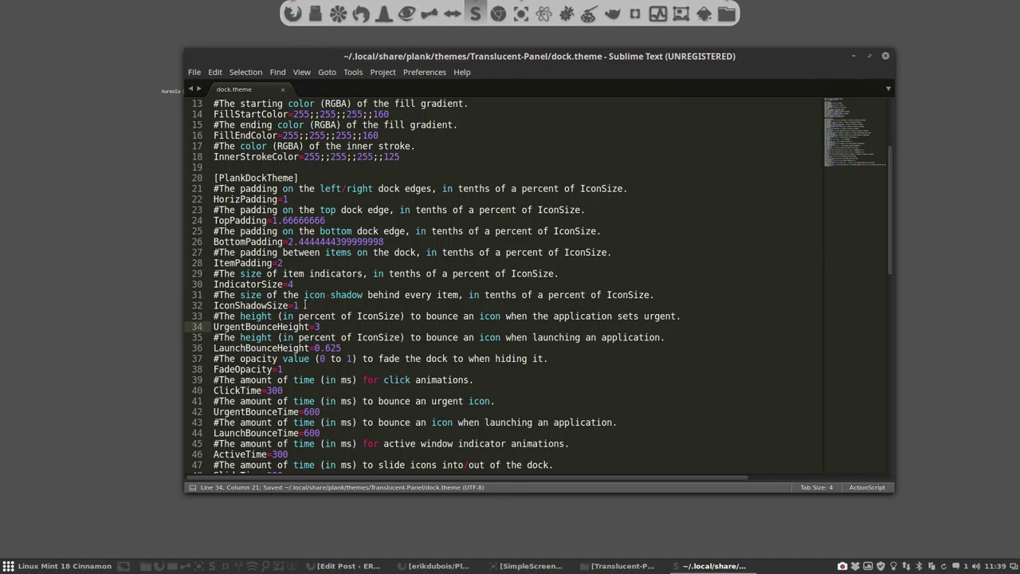
text(0)
key(ctrl+s)
key(BackSpace)
key(BackSpace)
key(ctrl+z)
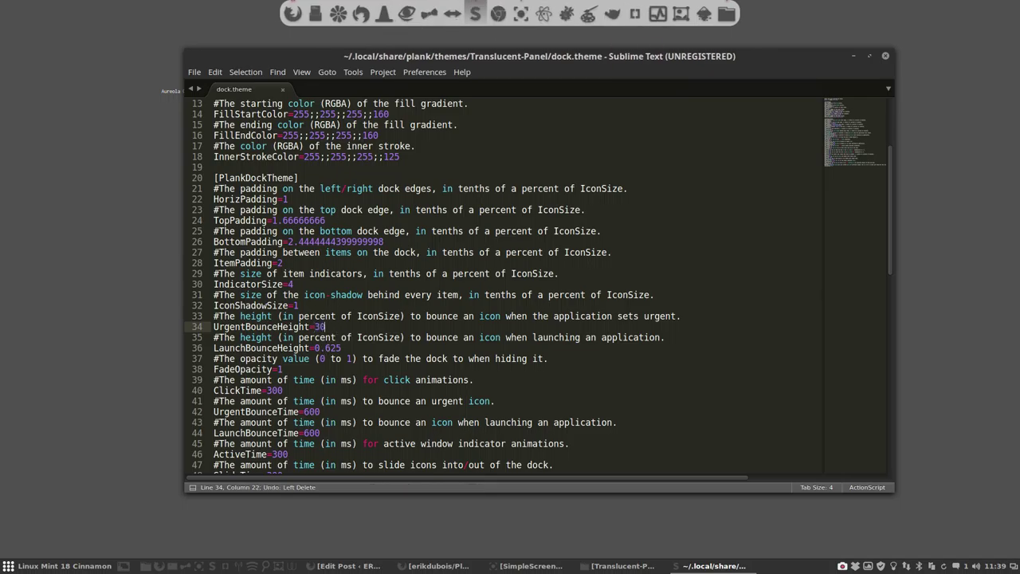
key(ctrl+z)
key(ctrl+z)
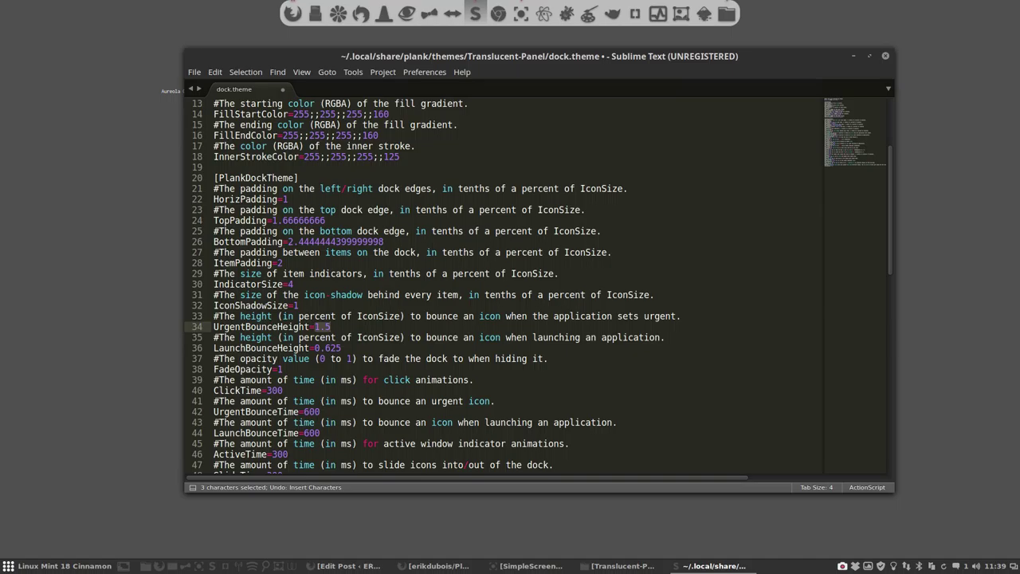
key(BackSpace)
key(BackSpace)
text(=2)
key(ctrl+s)
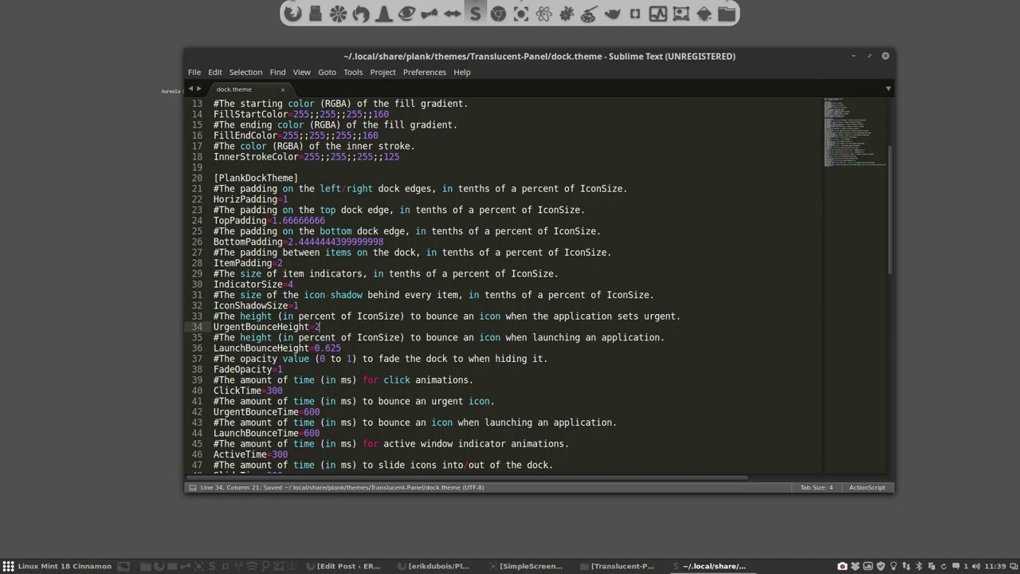
drag(314, 348, 343, 348)
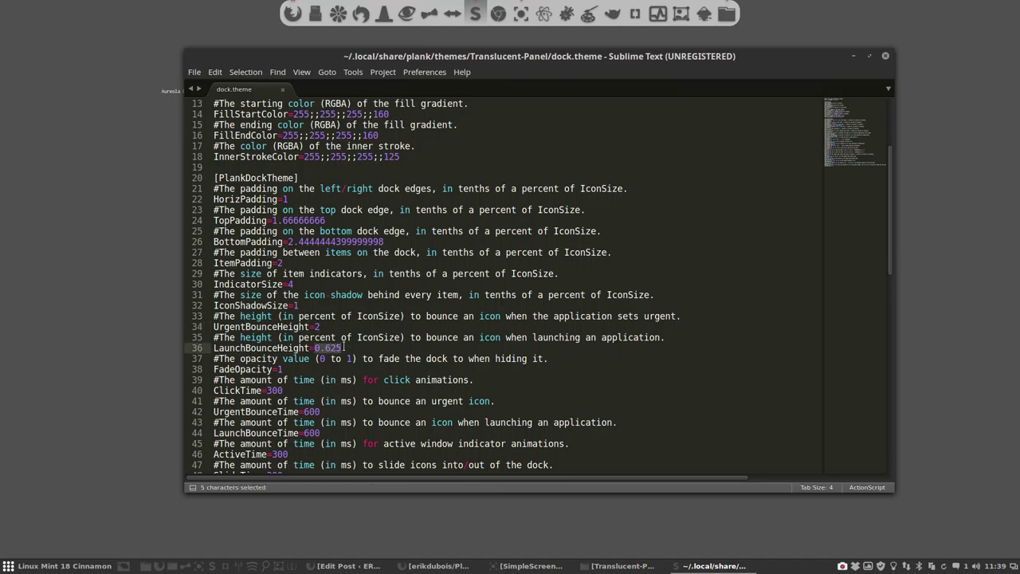
text(30)
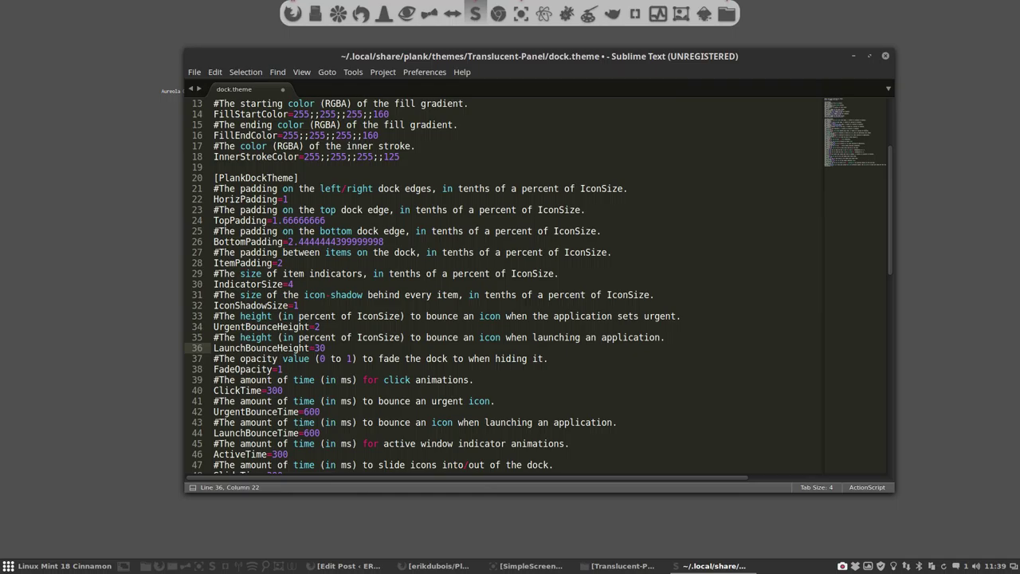
key(ctrl+s)
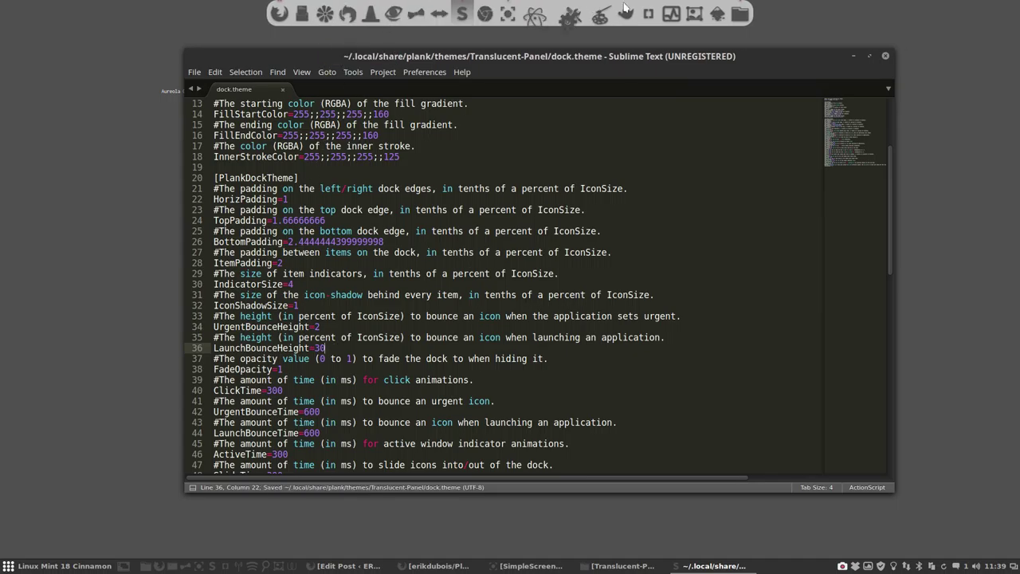
click(327, 326)
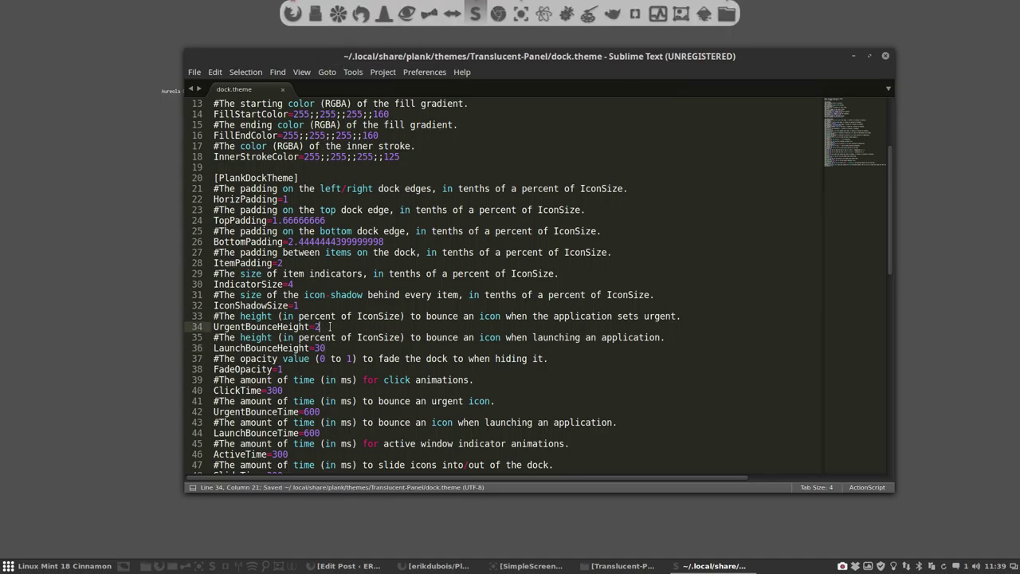
key(BackSpace)
text(30)
key(ctrl+s)
click(344, 347)
key(BackSpace)
key(BackSpace)
text(0.625)
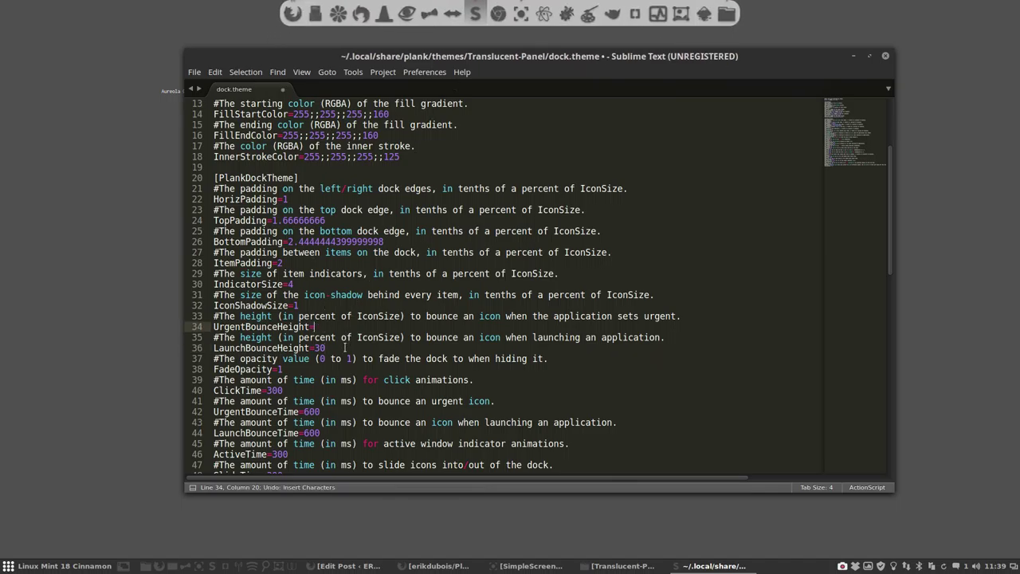
click(325, 326)
key(BackSpace)
key(BackSpace)
key(BackSpace)
text(=2)
key(ctrl+s)
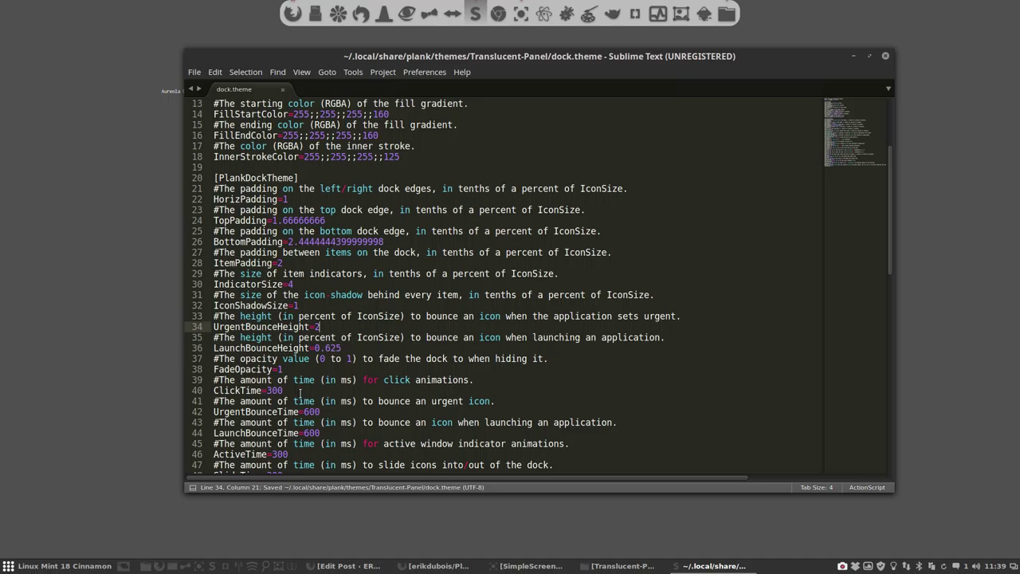
click(292, 368)
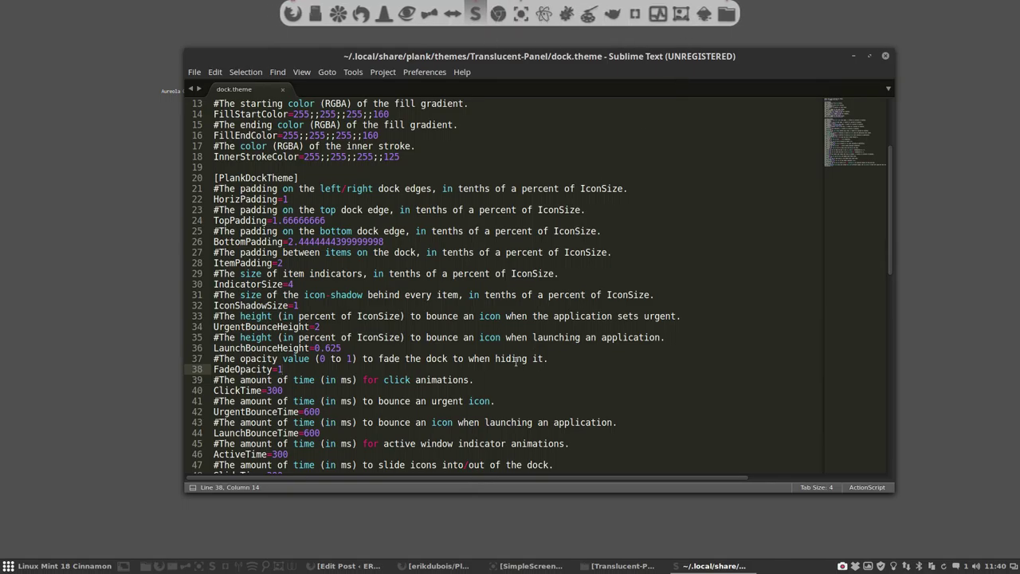
scroll(419, 417, down, 5)
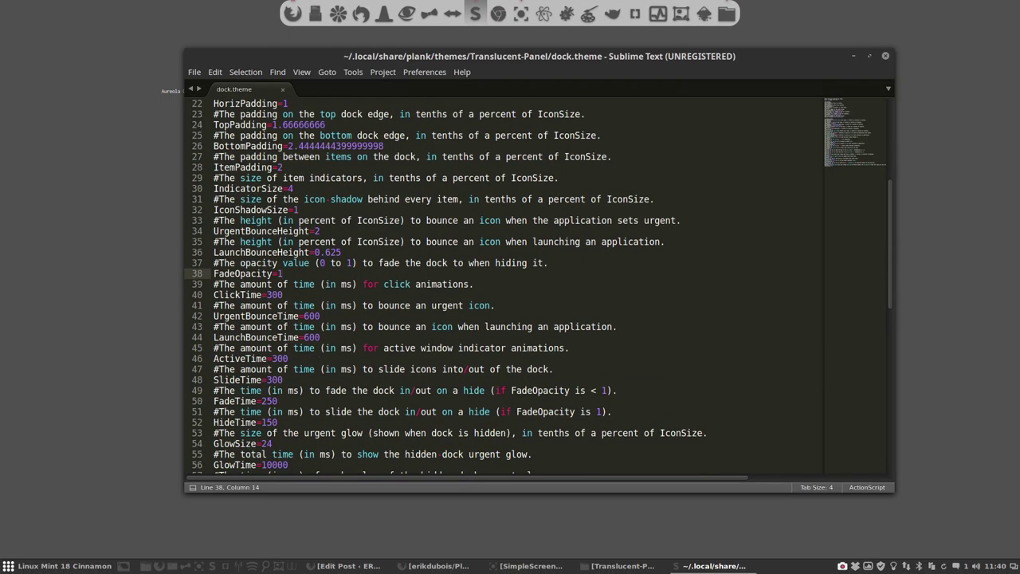
scroll(505, 254, down, 6)
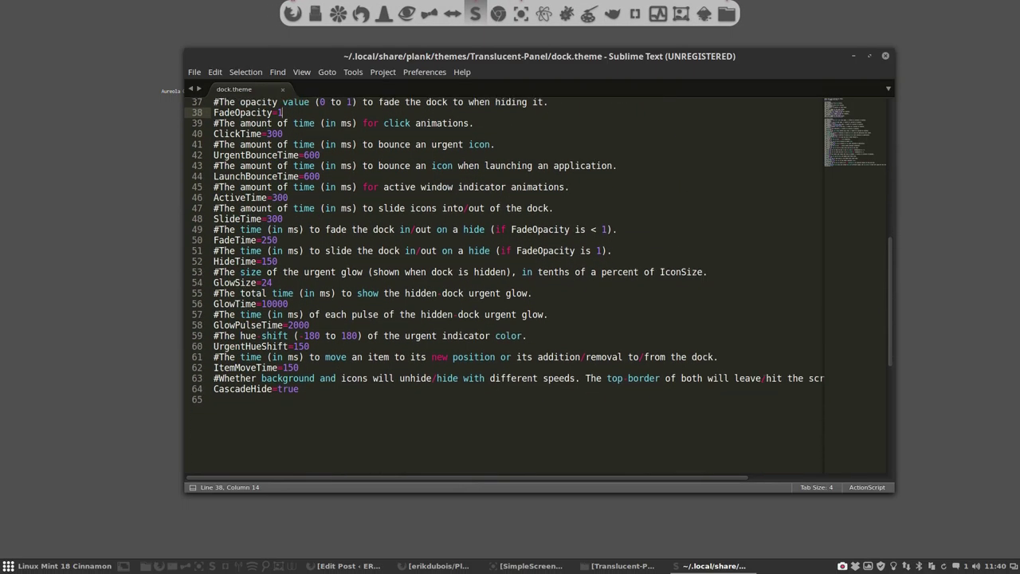
scroll(337, 412, up, 15)
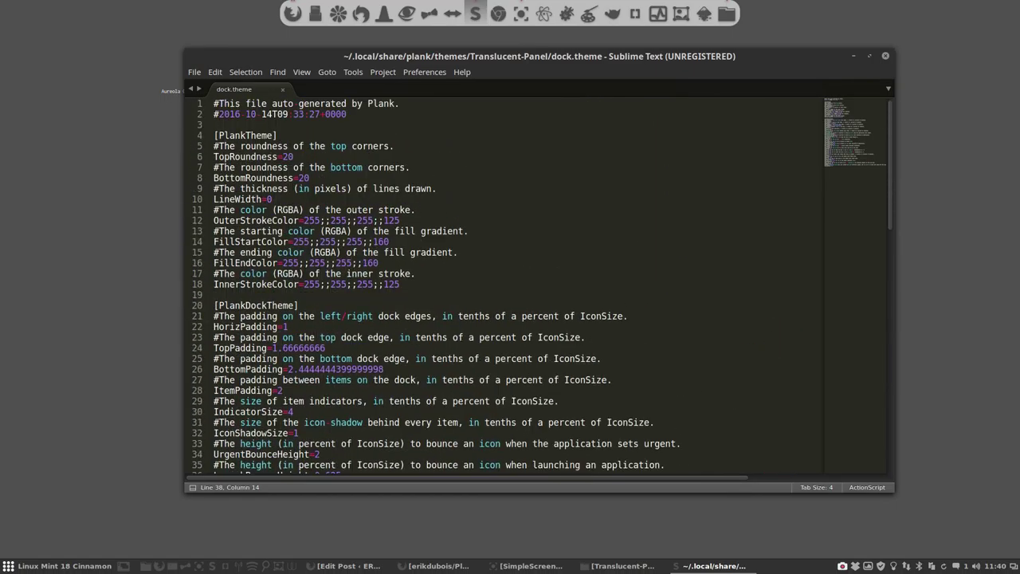